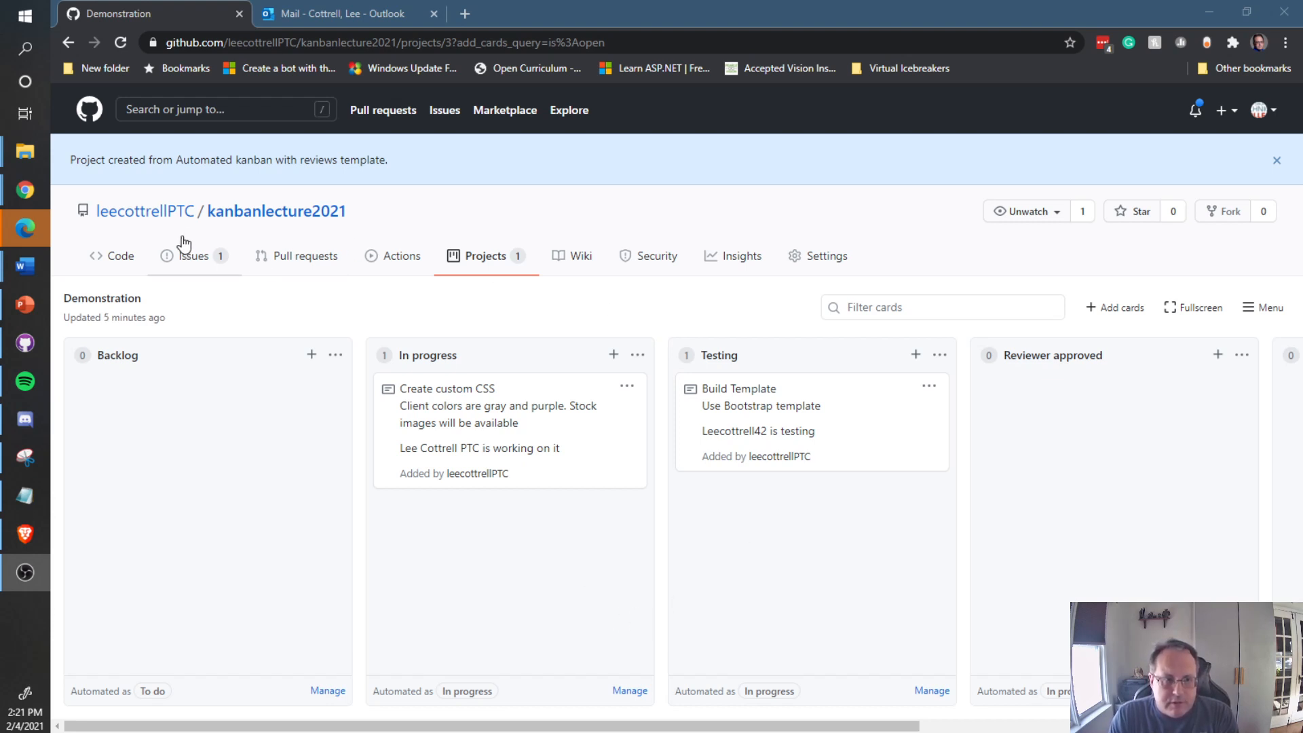
Switch to the Brave window and start a new issue in the kanbanlecture2021 repository.
mouse_move(163, 216)
mouse_move(26, 534)
left_click(129, 536)
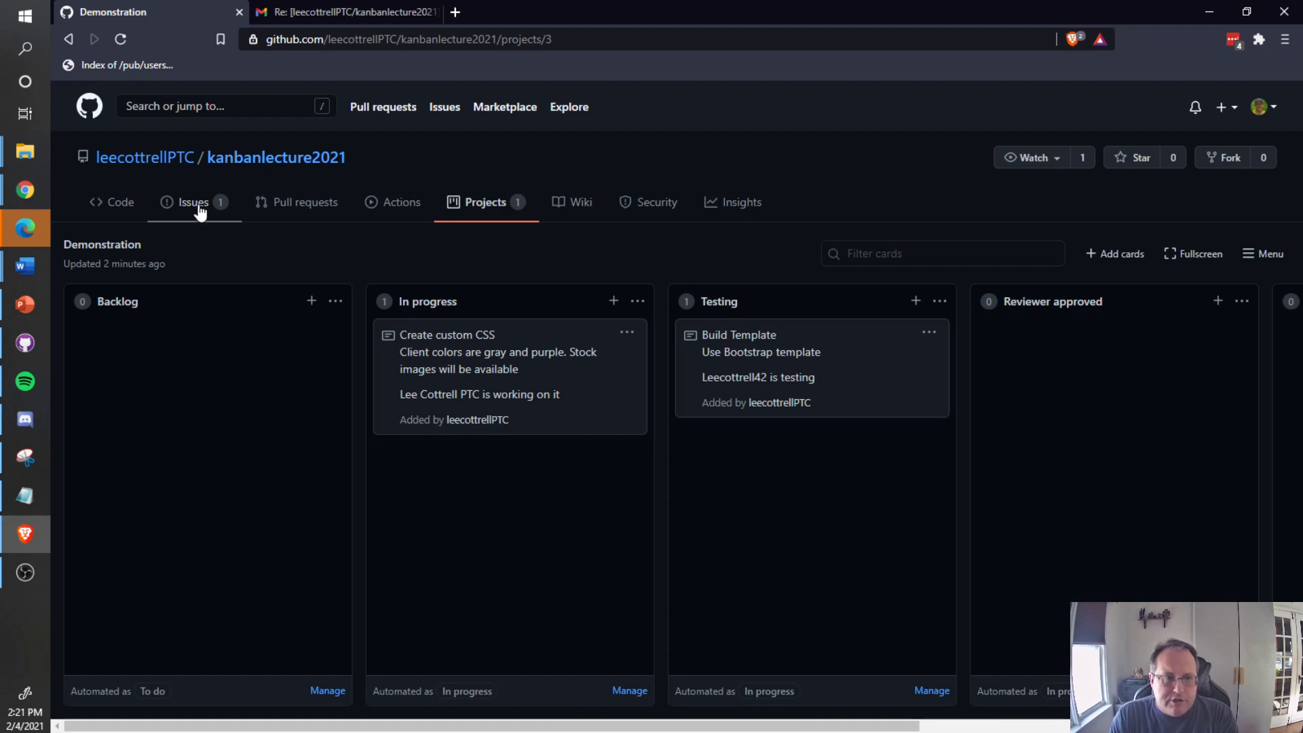
left_click(193, 202)
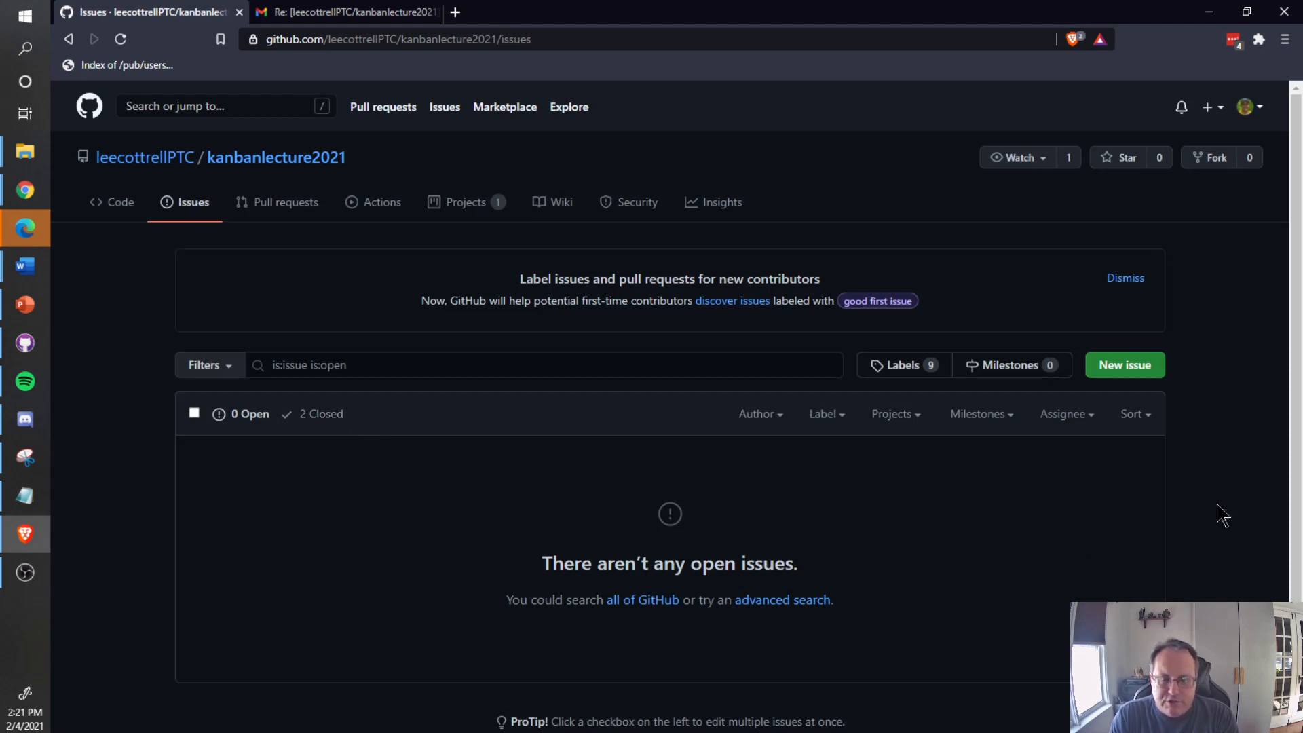
left_click(1119, 371)
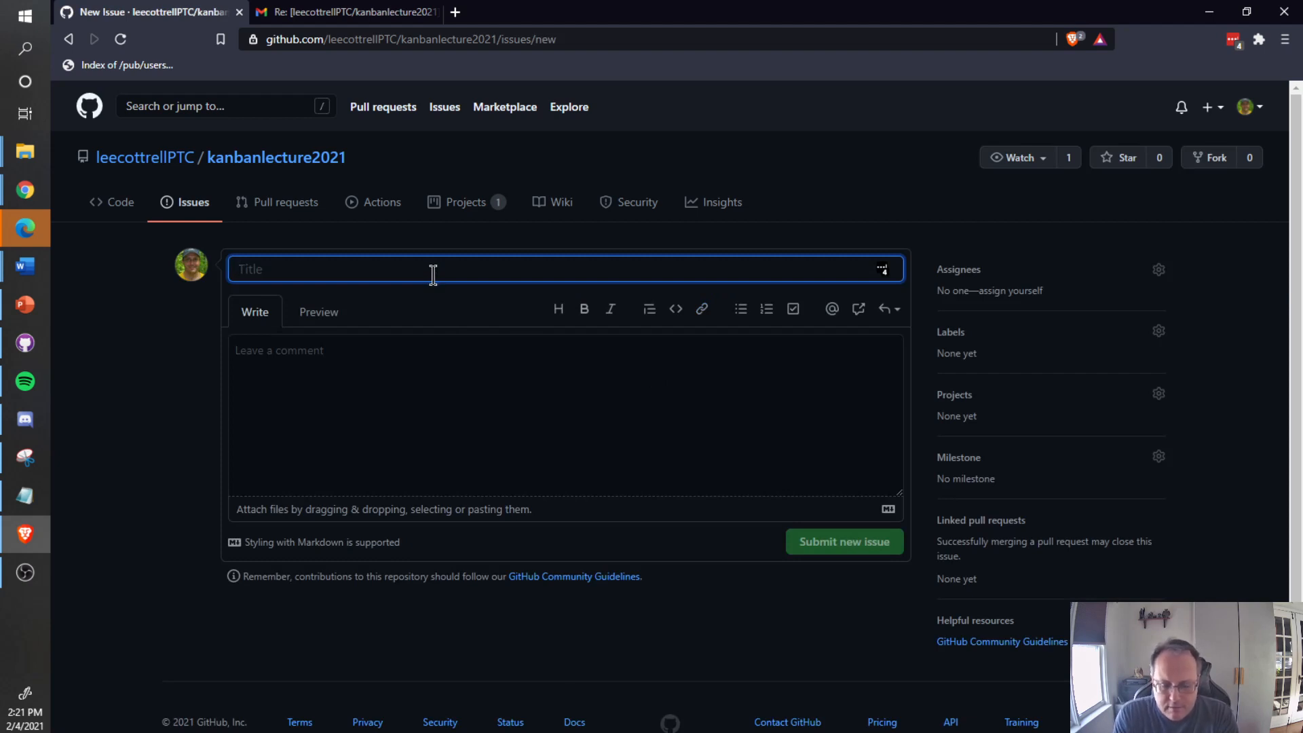
Title the issue "Color contrast is too low" and describe it as "Our colors on the main page do not meet ADA standards. We must increase the ratio.".
type("Color contrast")
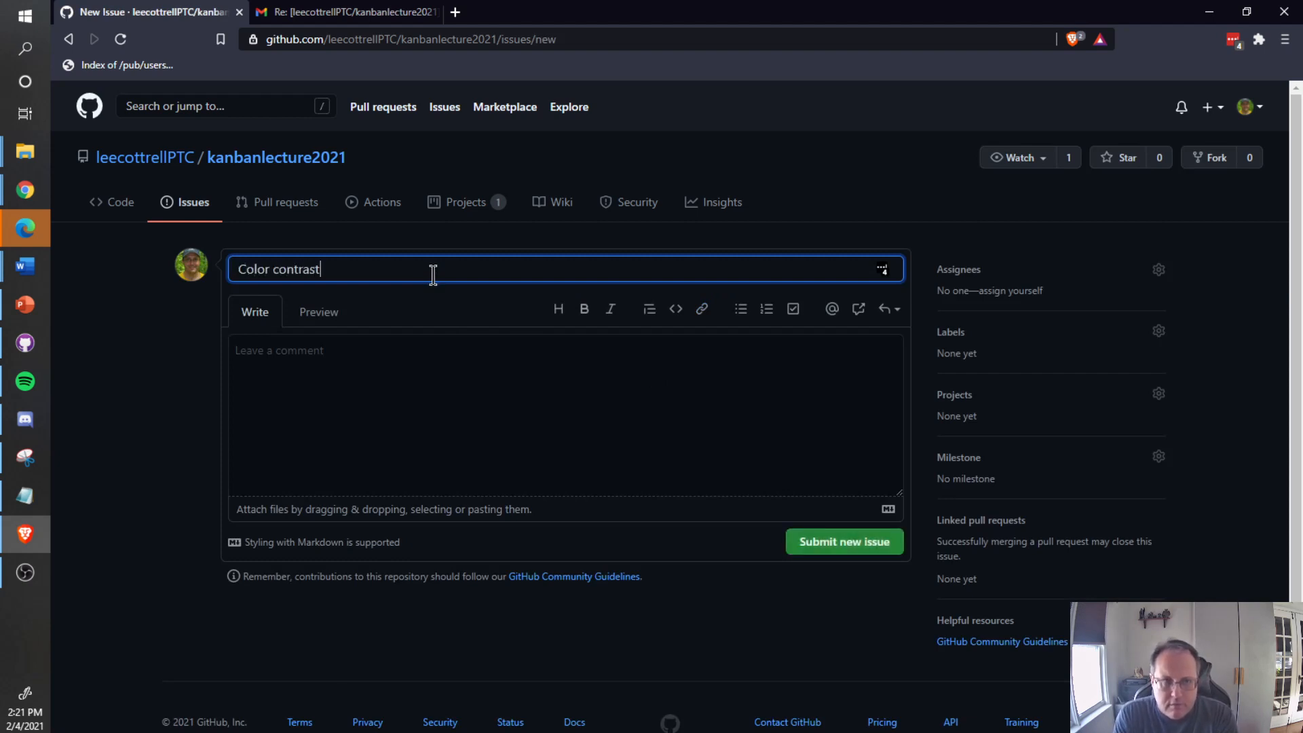
type(" is too low")
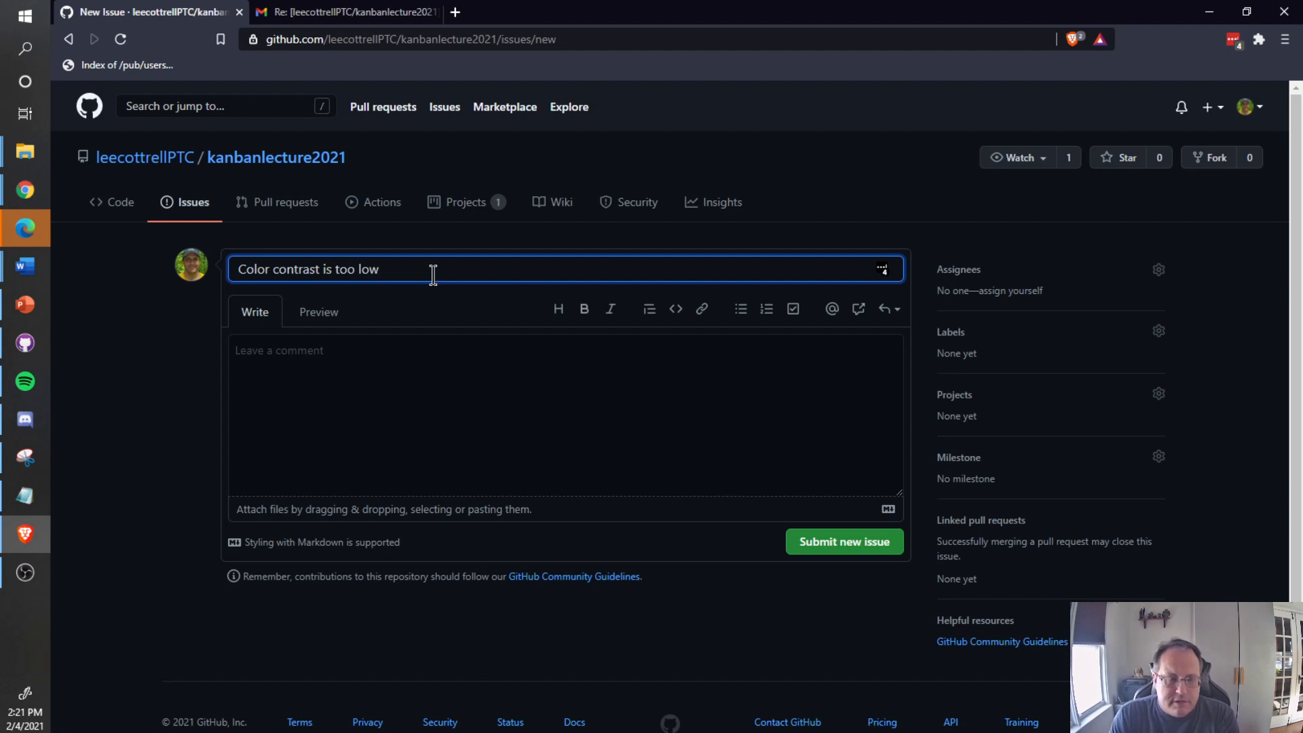
left_click(407, 359)
type("Our colo")
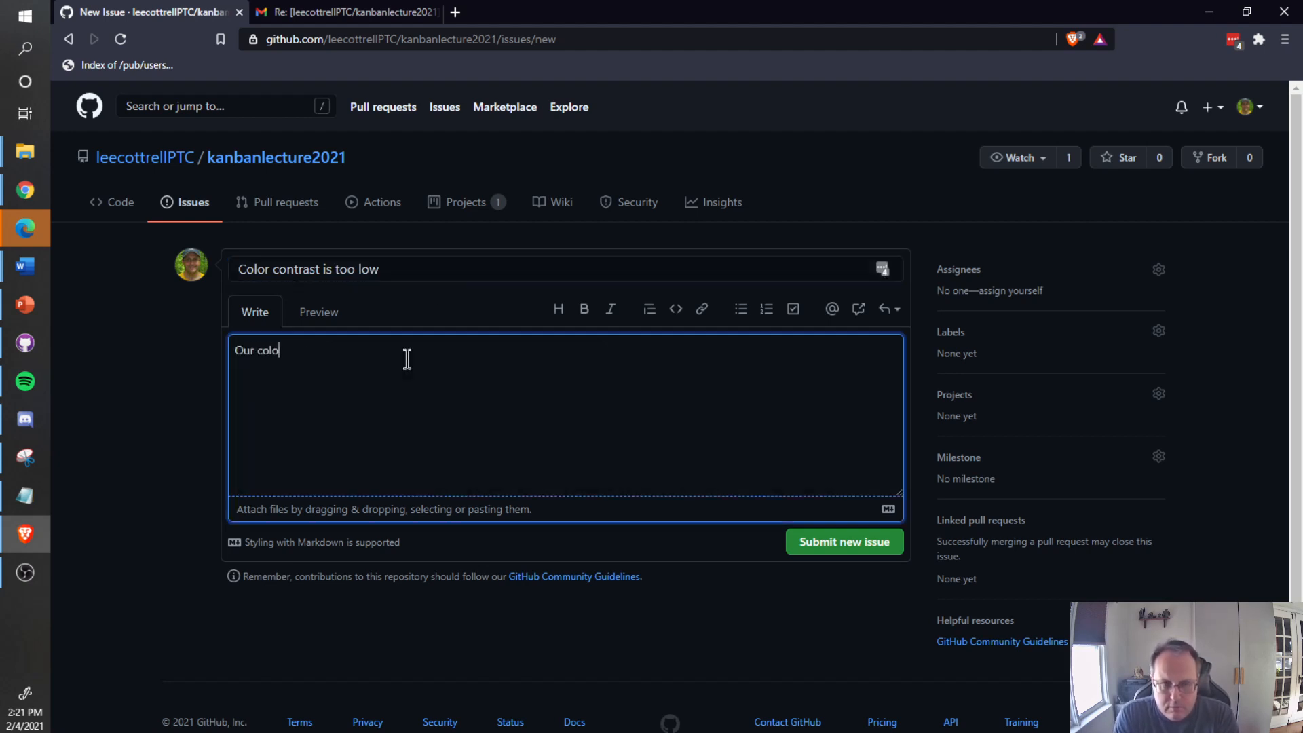
type("rs on the main page do not meet ADA standards. We must increase the ratio.")
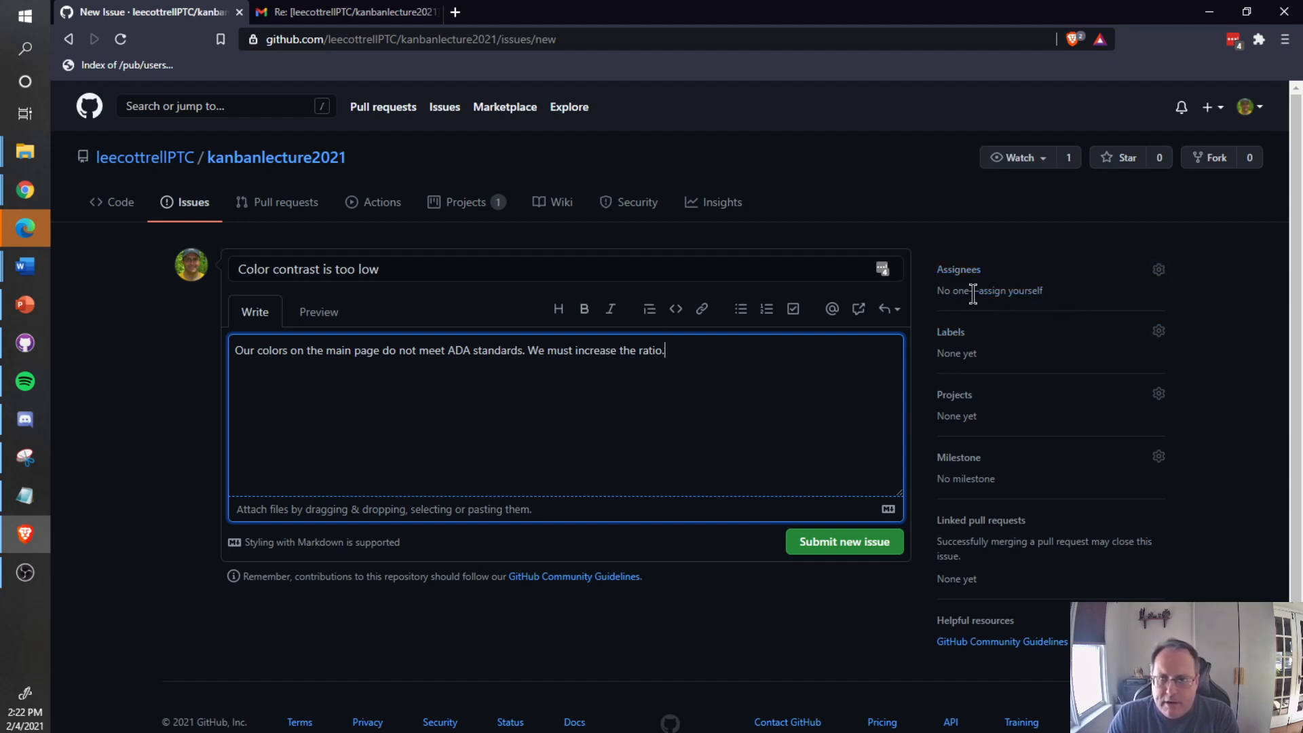
Assign the new issue to the repository owner's account.
left_click(1158, 269)
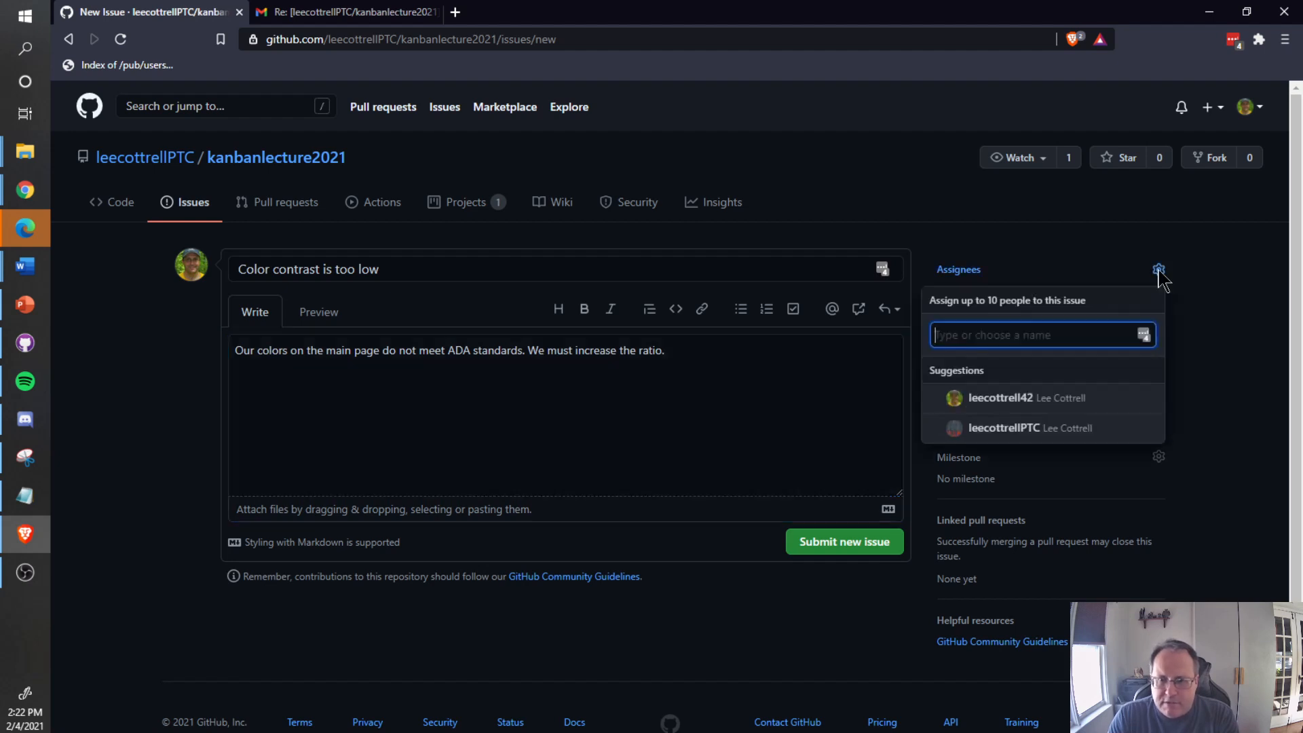
left_click(1028, 430)
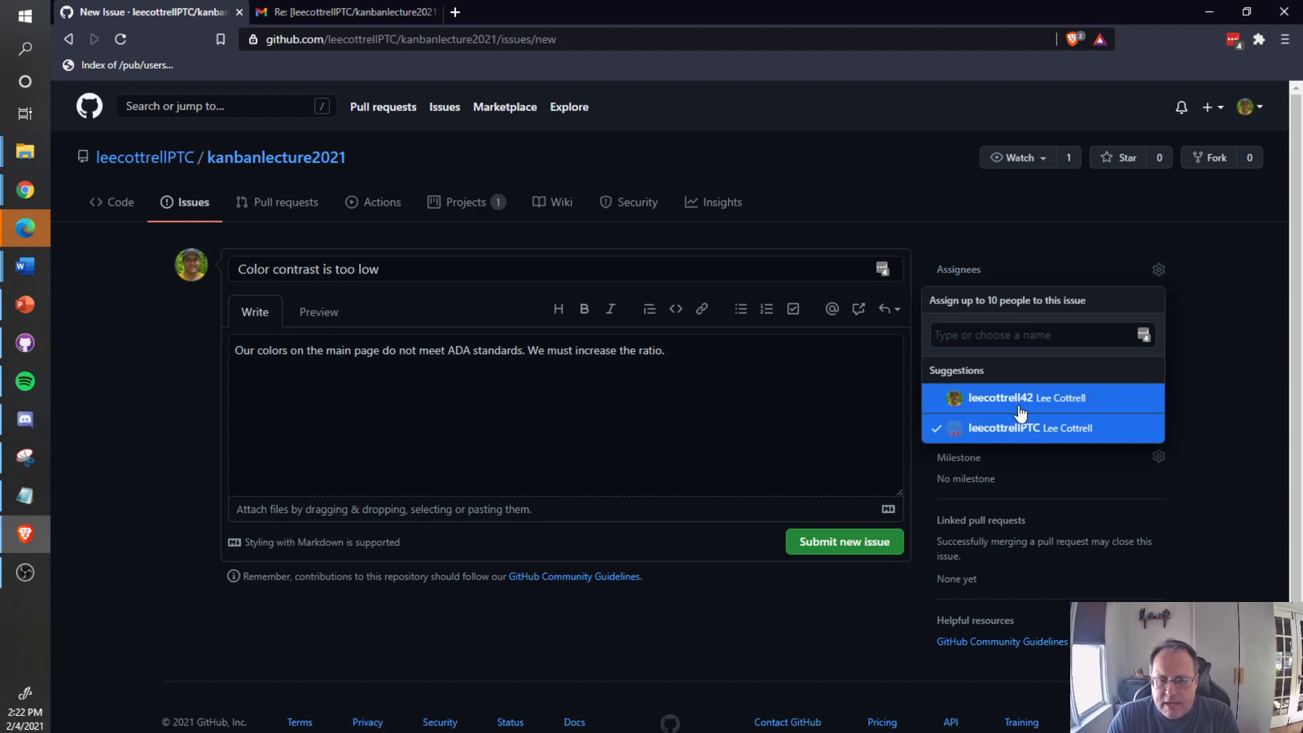
left_click(1202, 405)
Apply the bug label to the color contrast issue.
left_click(1157, 333)
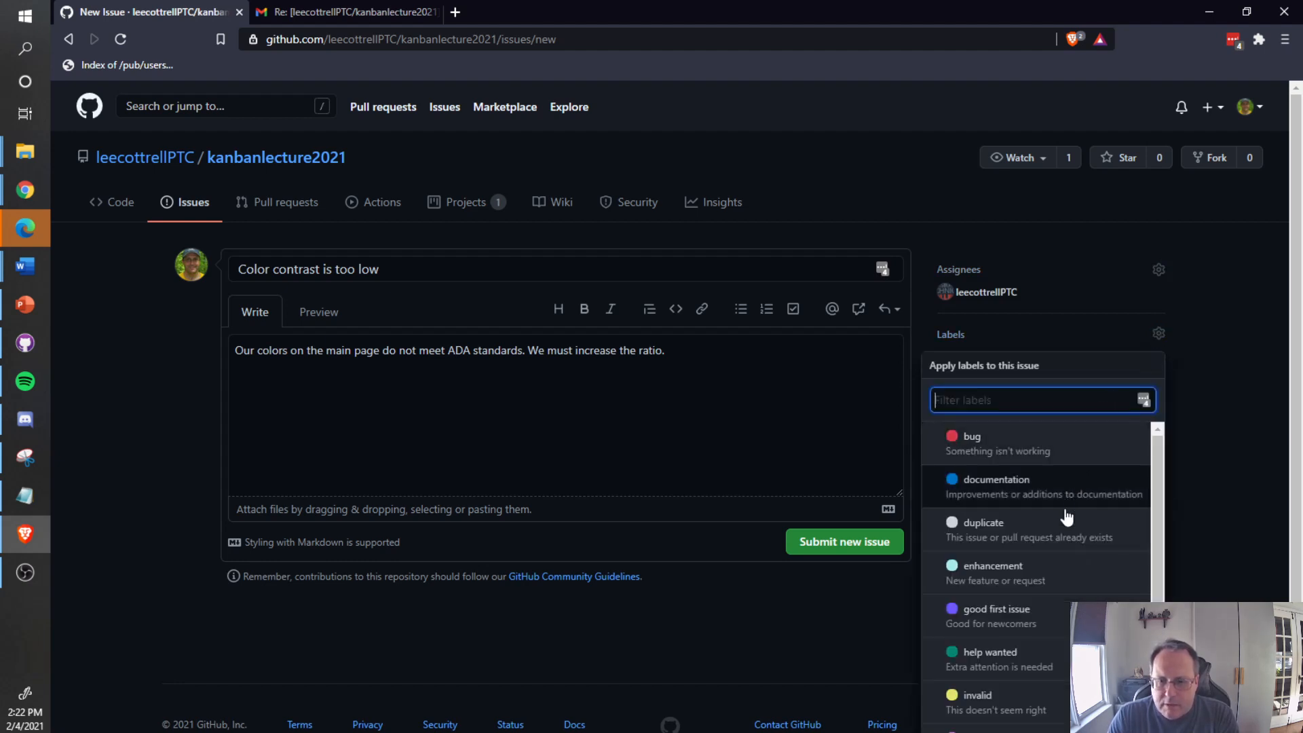
scroll(1072, 586, "down", 1)
scroll(1073, 592, "down", 1)
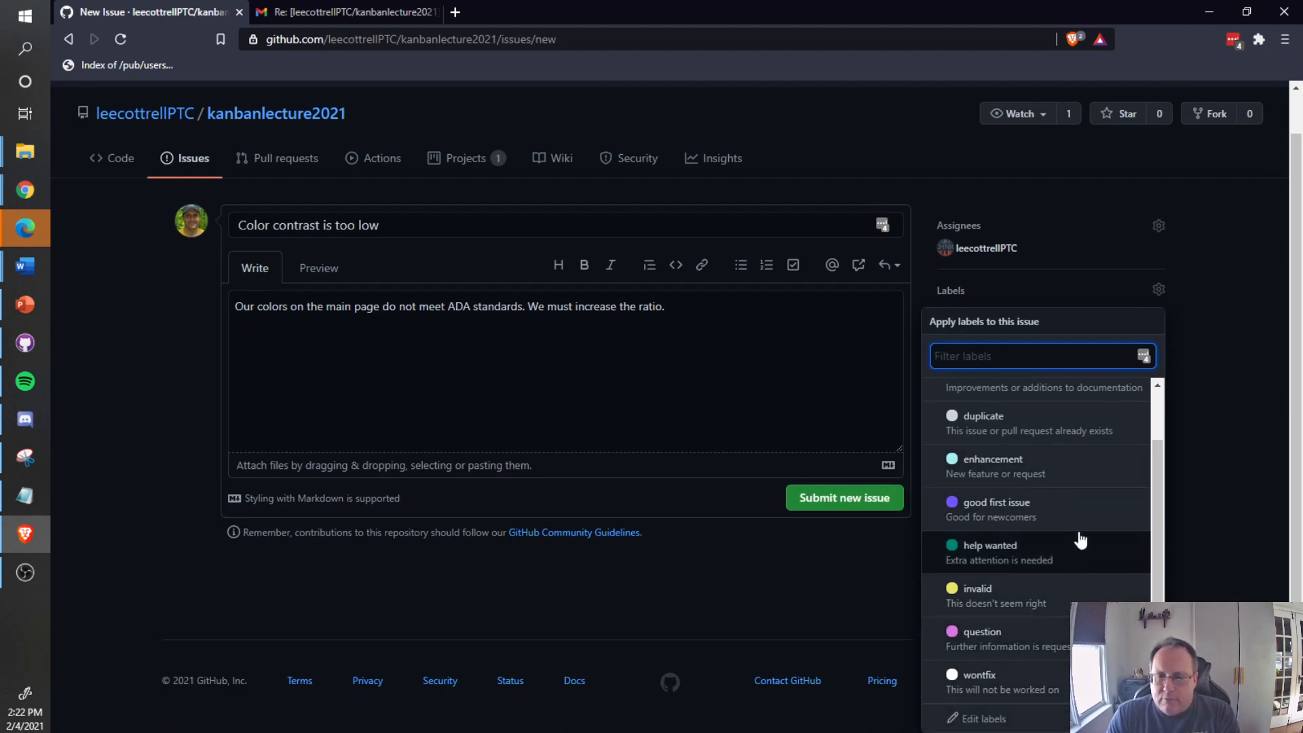
scroll(1079, 538, "up", 1)
left_click(1017, 406)
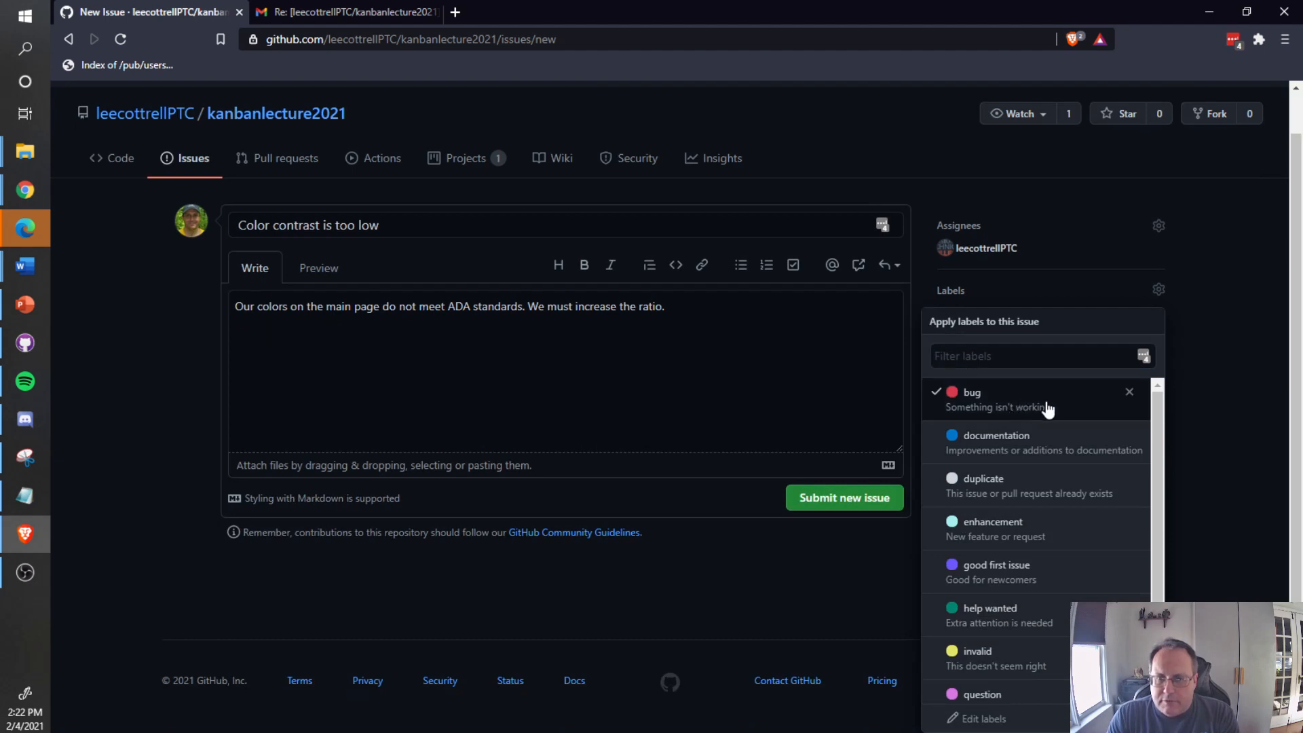
left_click(1244, 427)
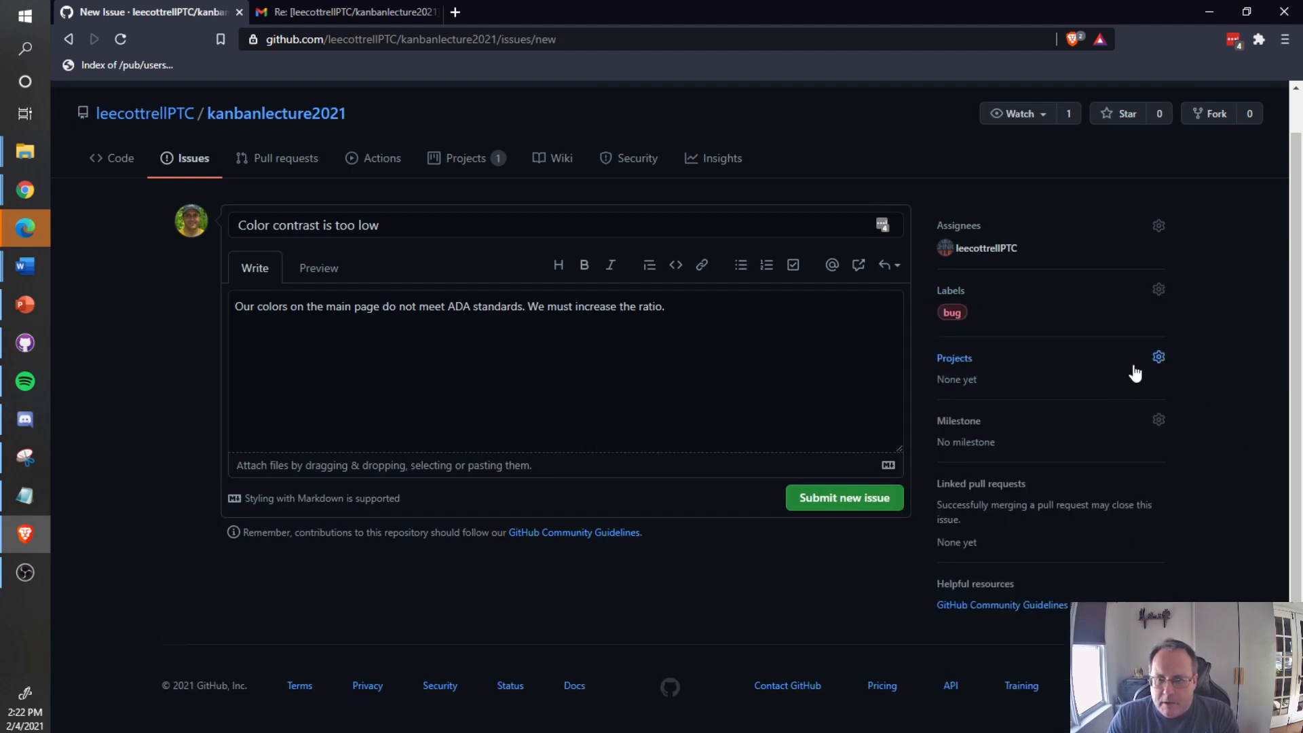
Add the issue to the repository's Demonstration project and submit it.
left_click(1158, 358)
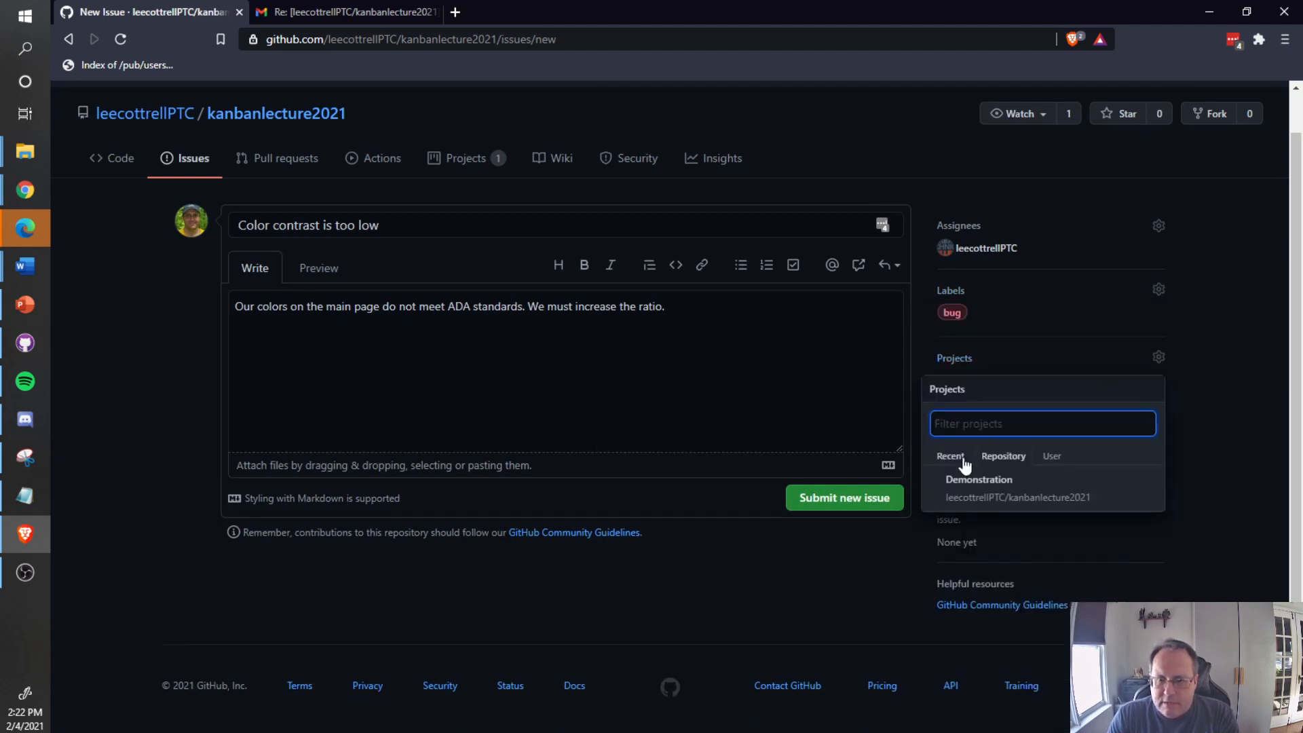
left_click(979, 496)
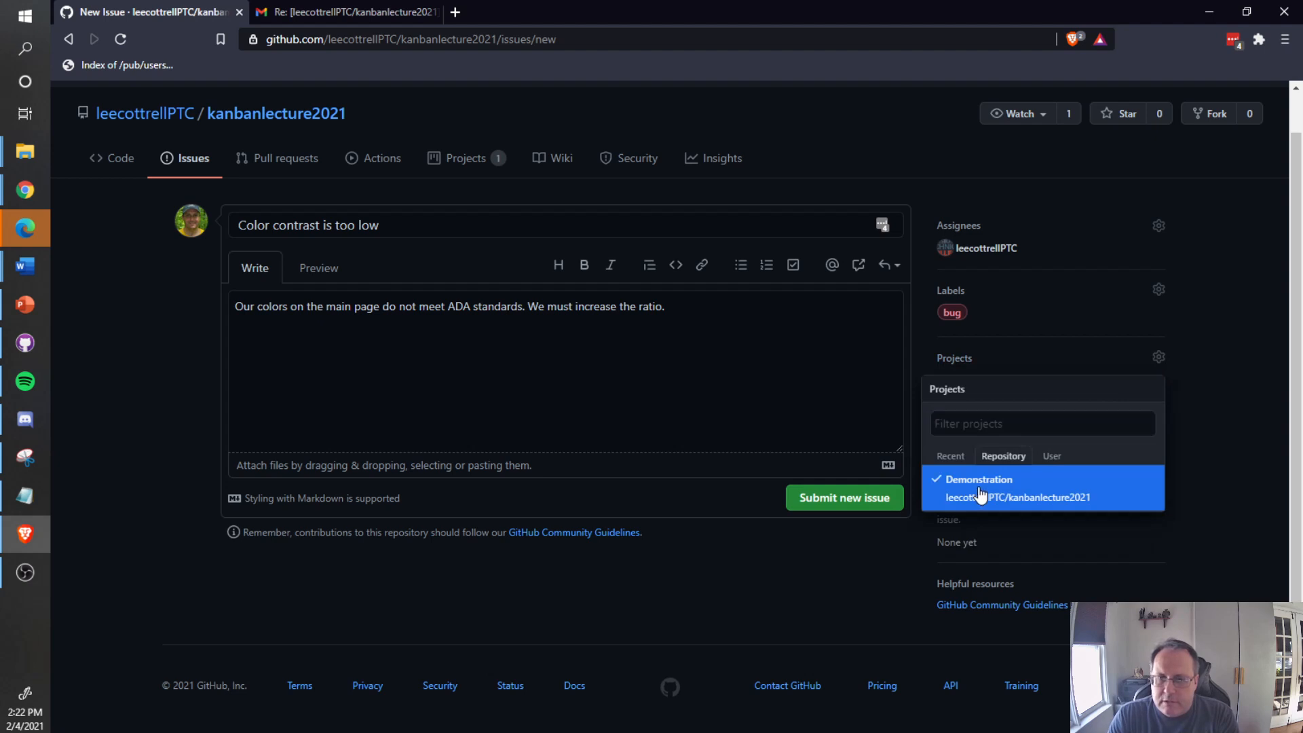
left_click(1235, 466)
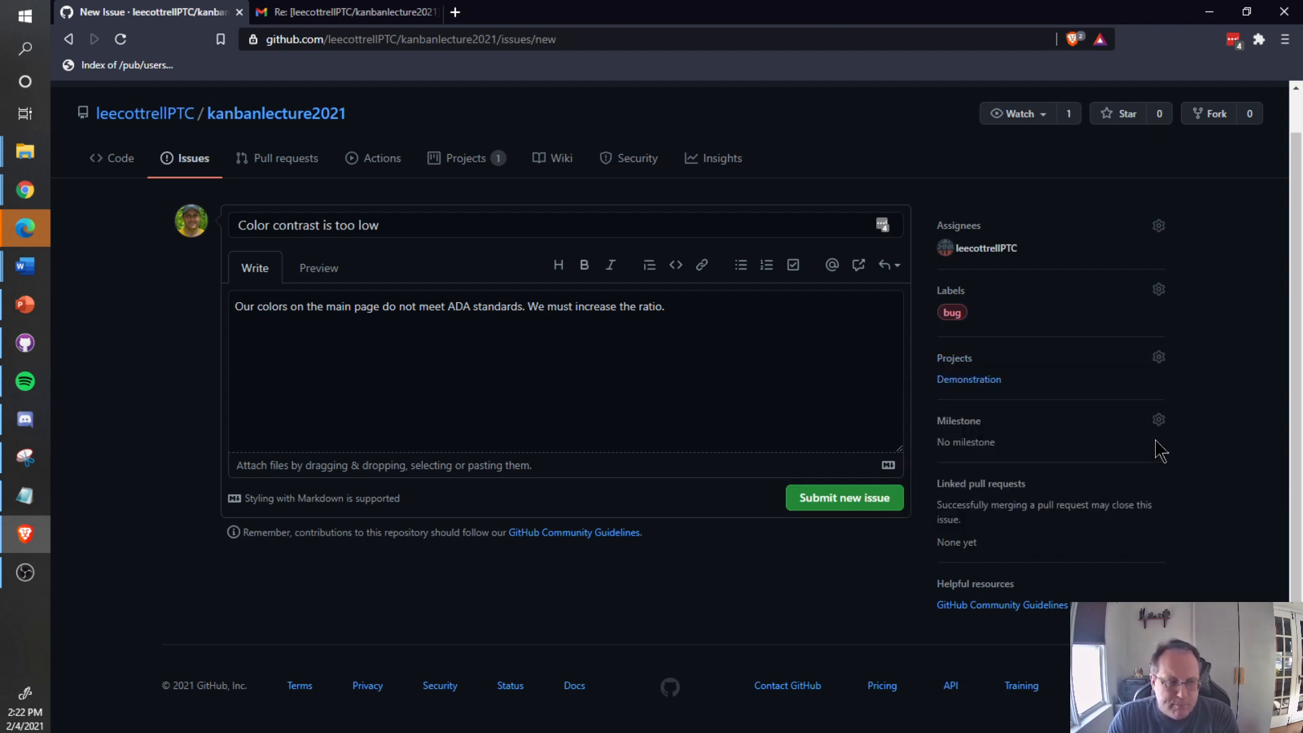
scroll(1254, 479, "down", 1)
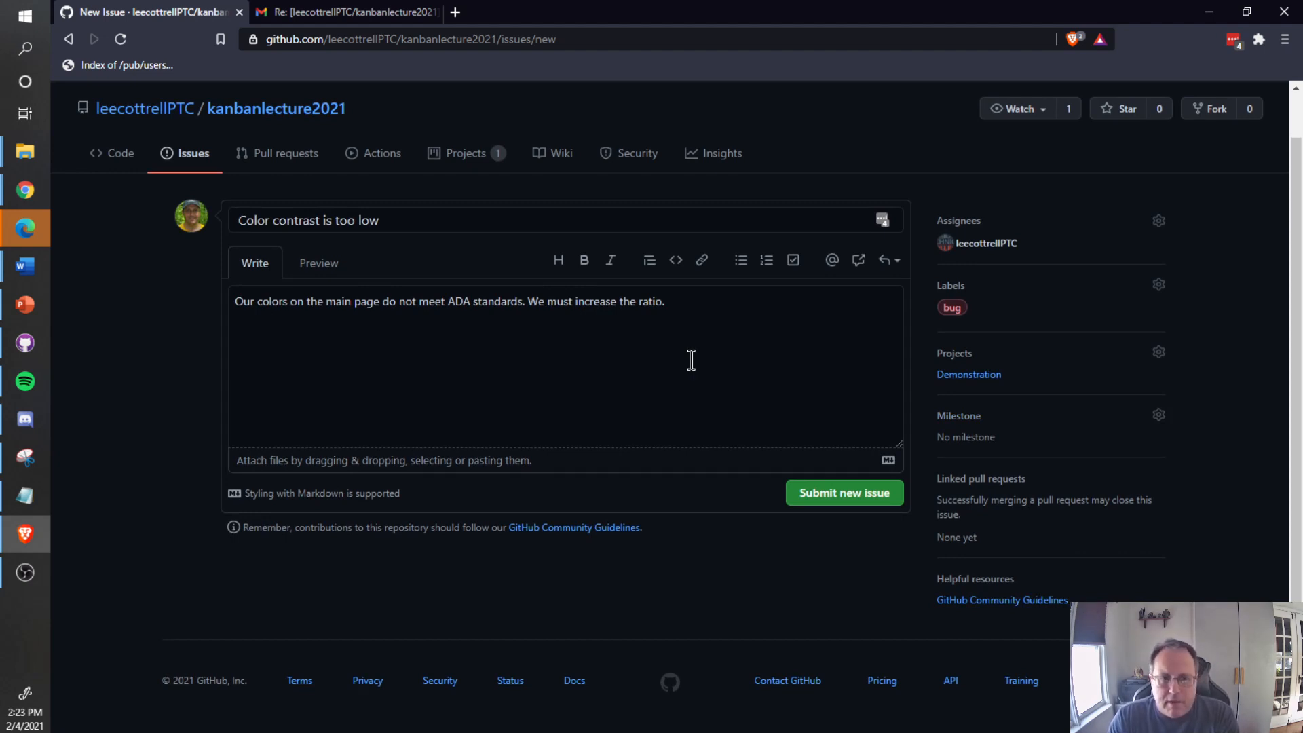
scroll(1031, 247, "up", 1)
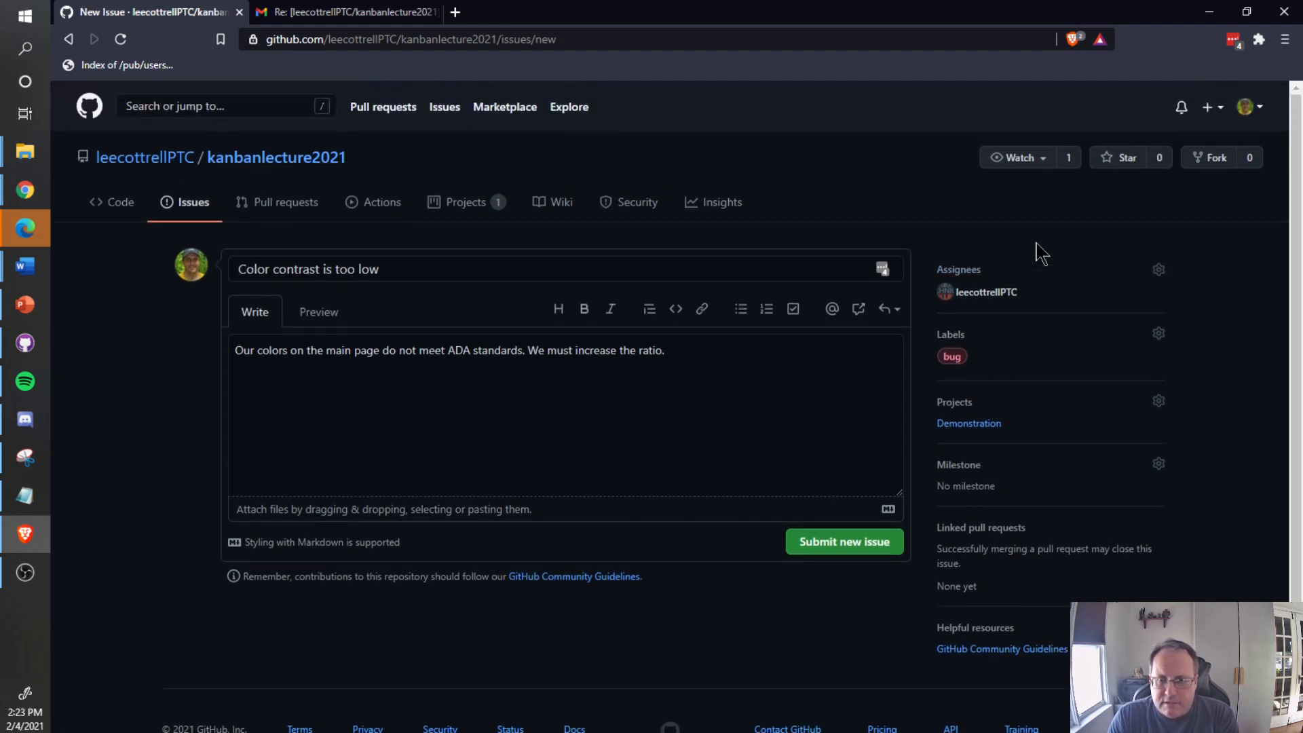
left_click(836, 549)
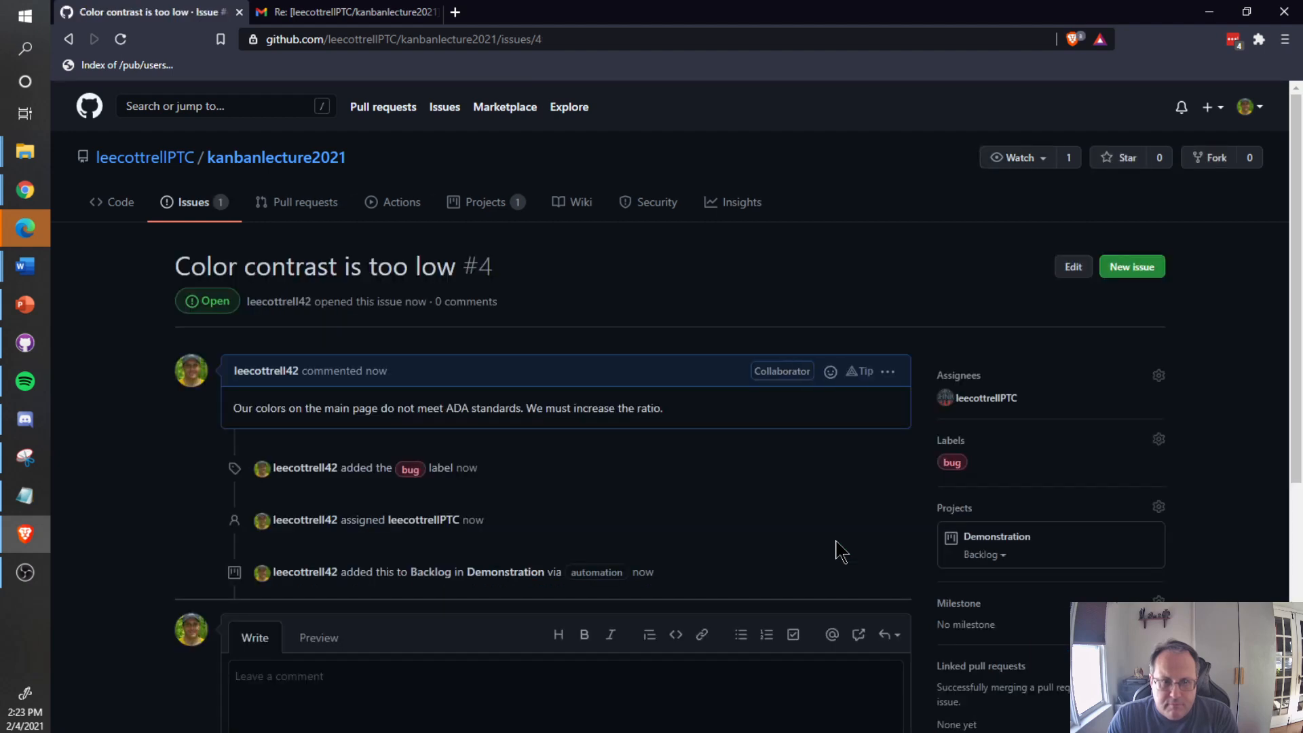
Review the submitted issue, and switch to Chrome to check it on the Demonstration board and in the repository's issue list.
scroll(548, 478, "down", 1)
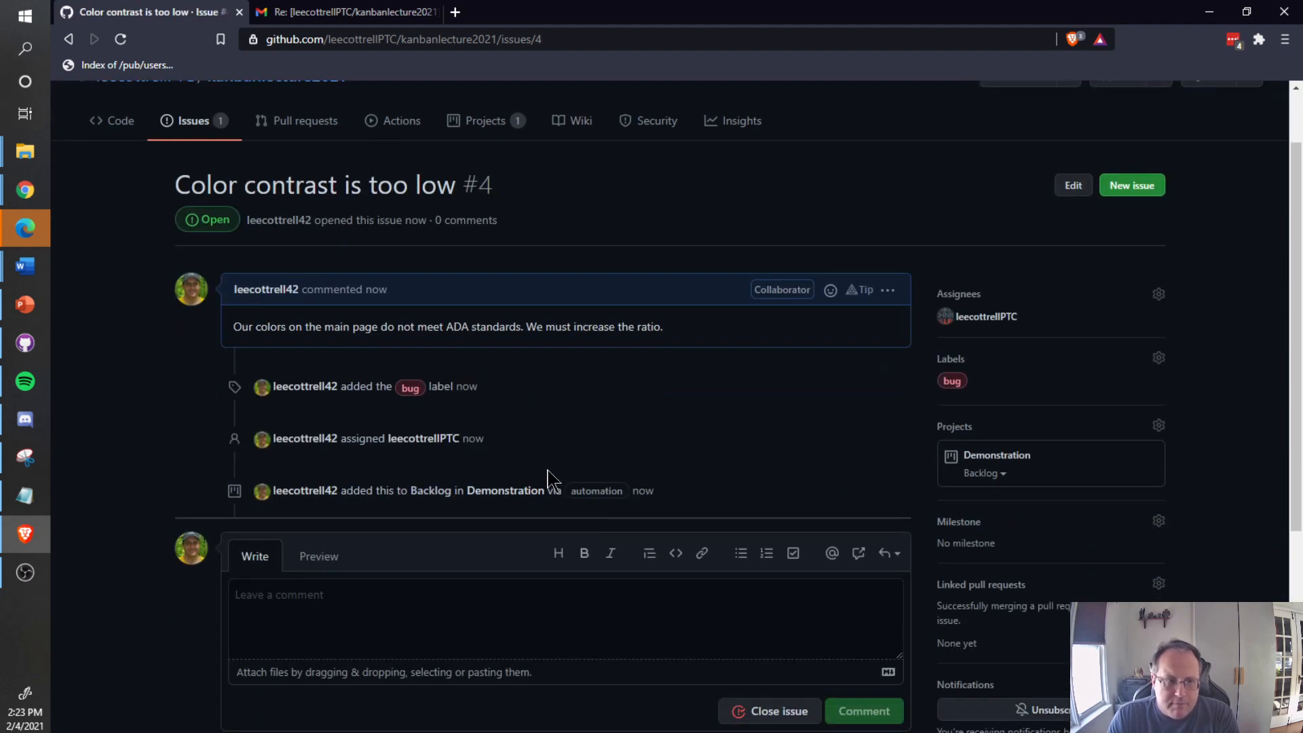
scroll(594, 570, "down", 2)
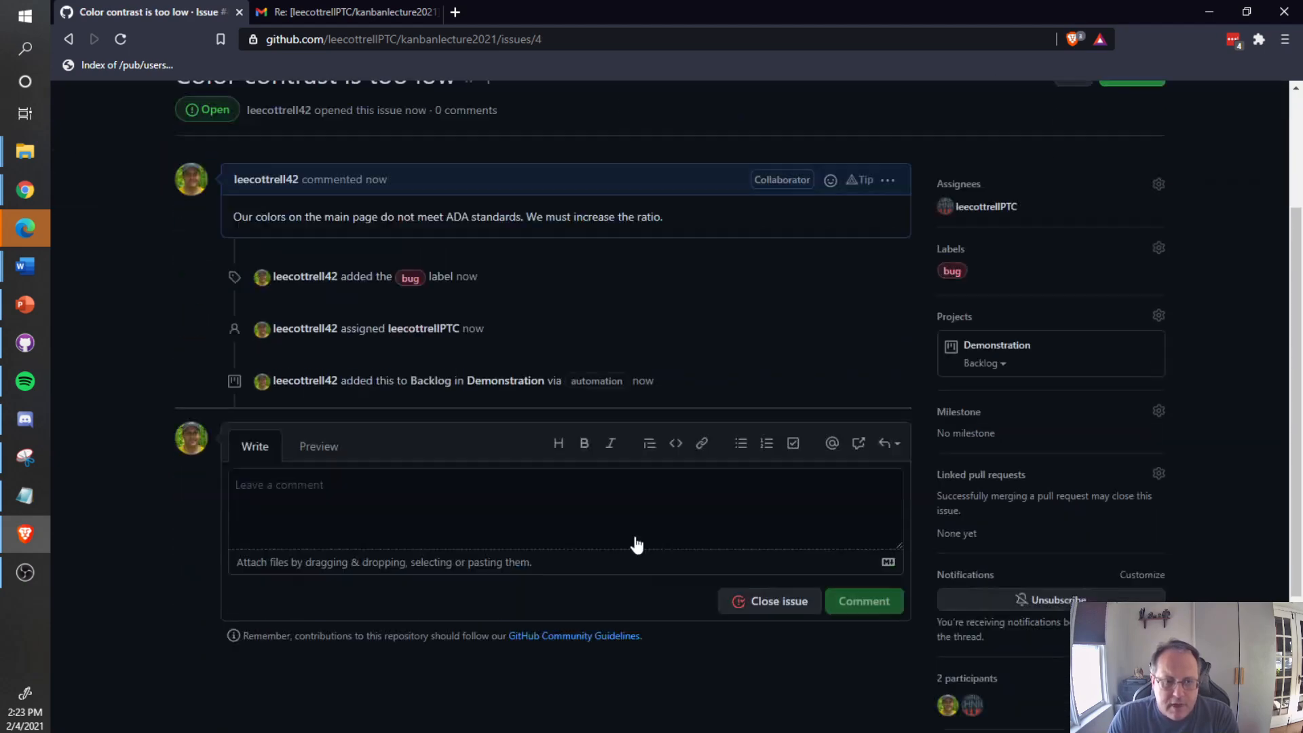
scroll(637, 544, "down", 1)
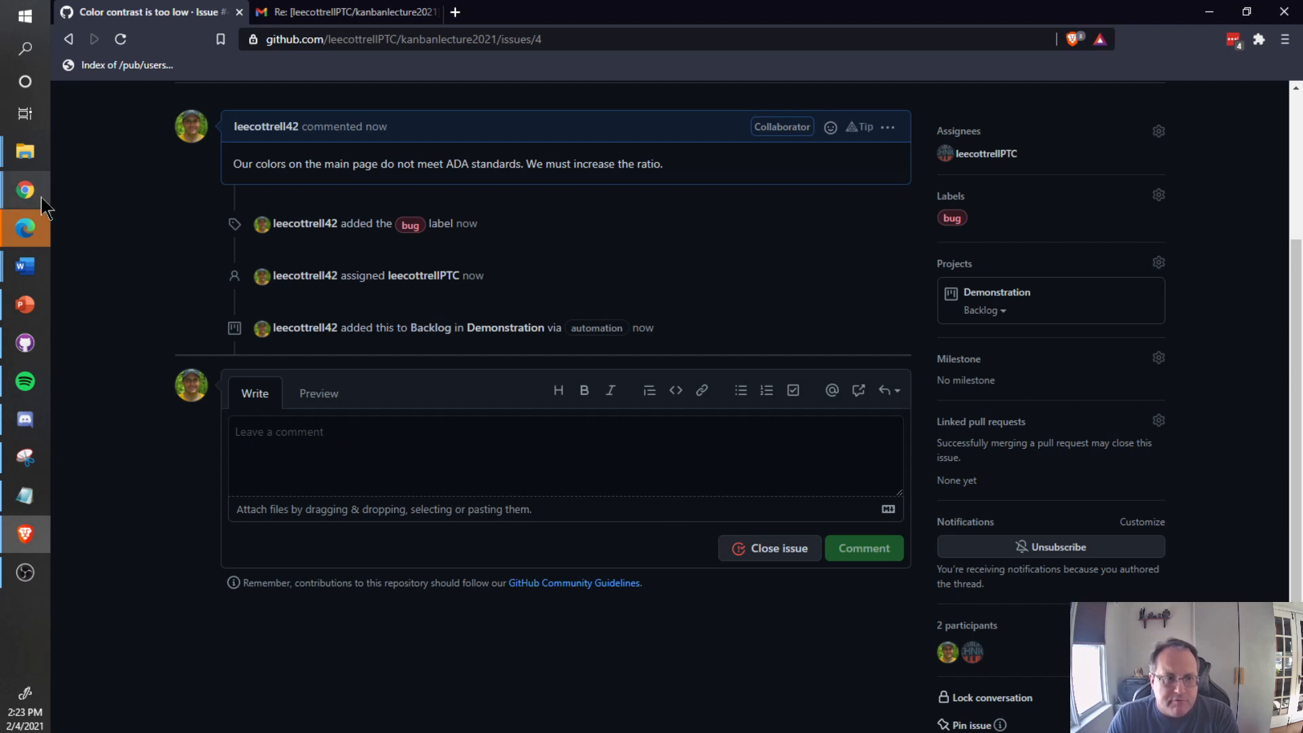
mouse_move(39, 197)
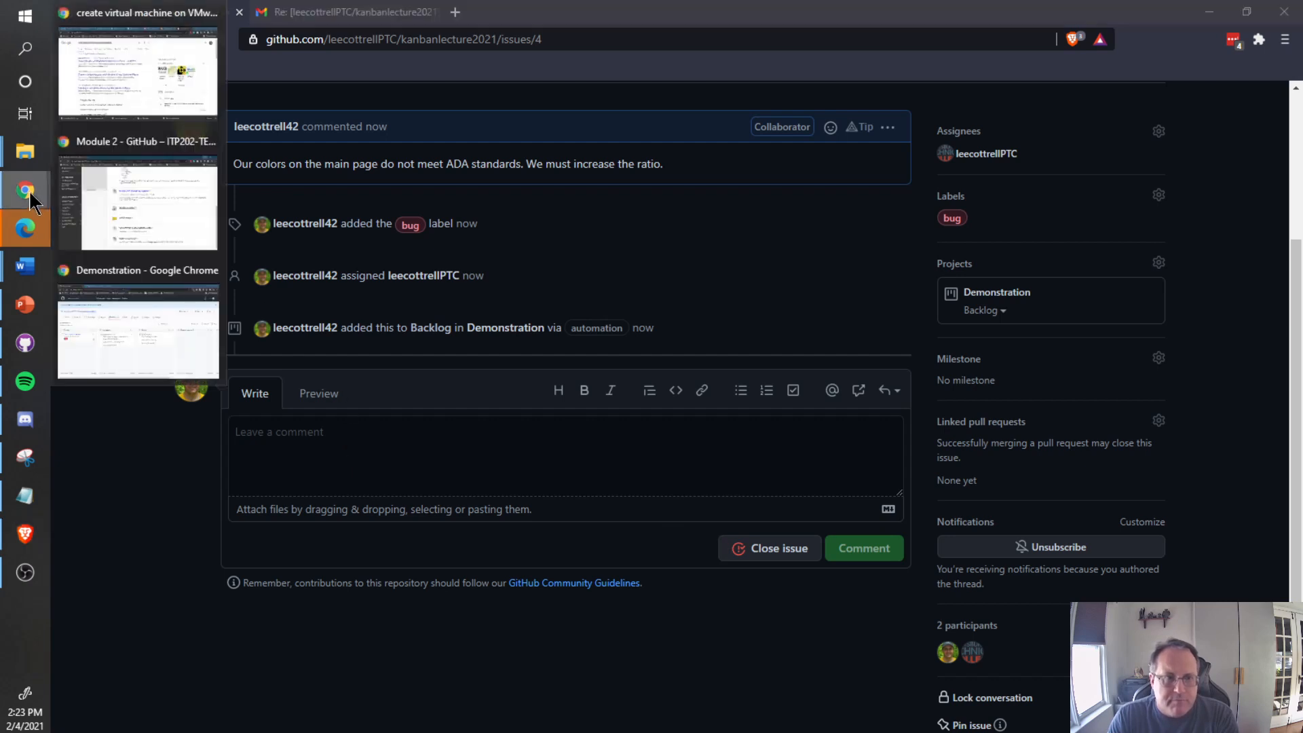
left_click(169, 312)
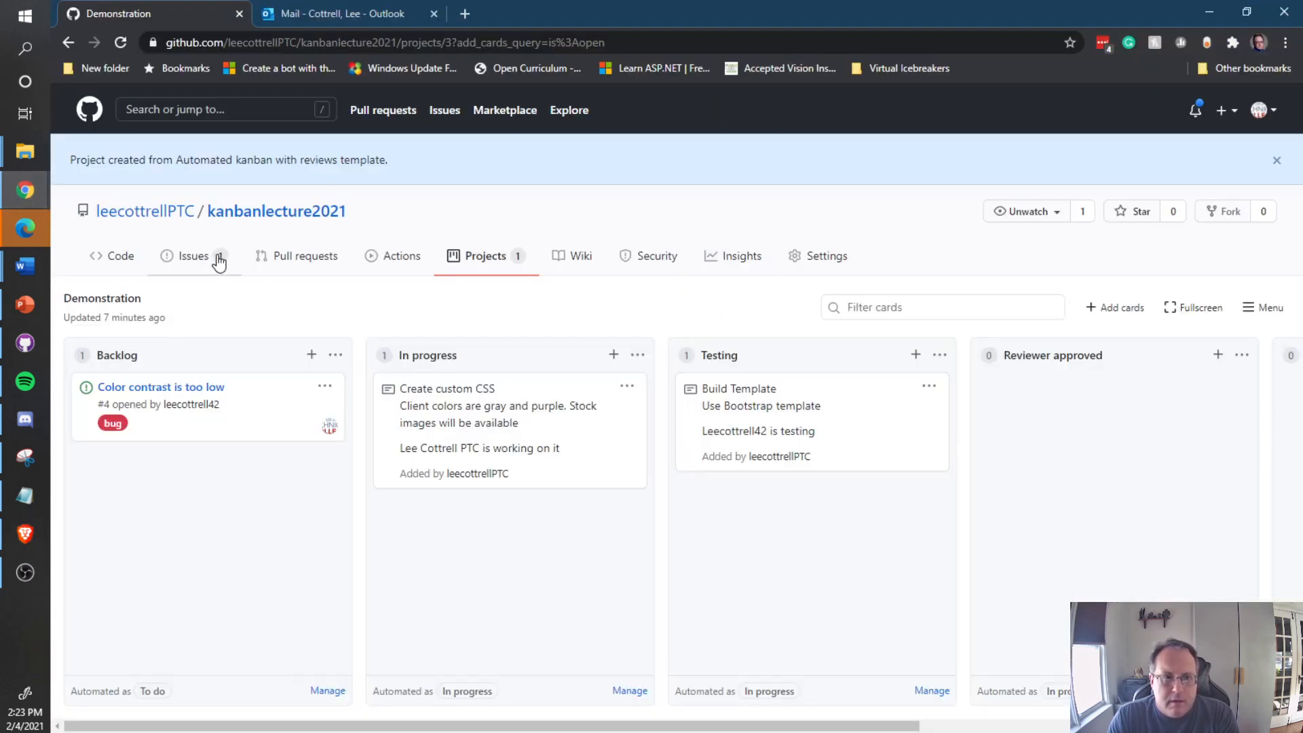
left_click(193, 258)
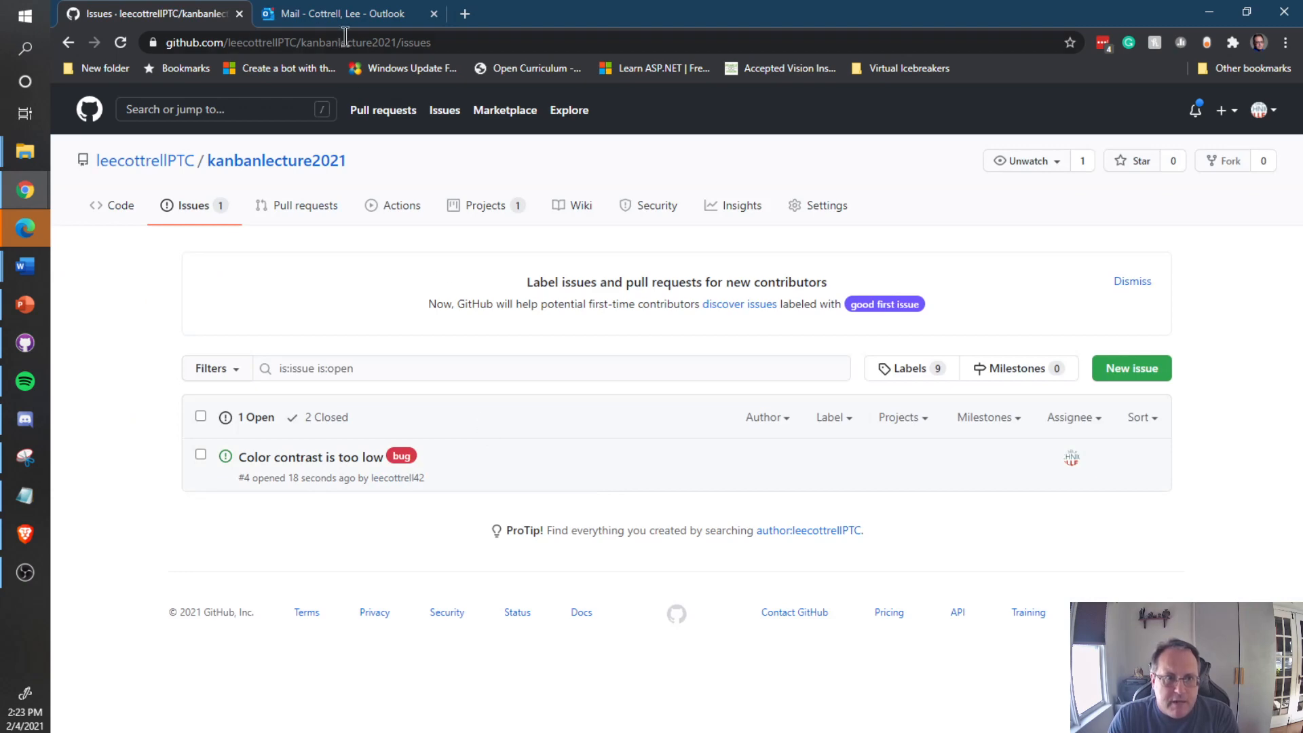
Follow the #4 link in Outlook's issue assignment notification to view the issue, and return to the repository's issue list.
left_click(342, 14)
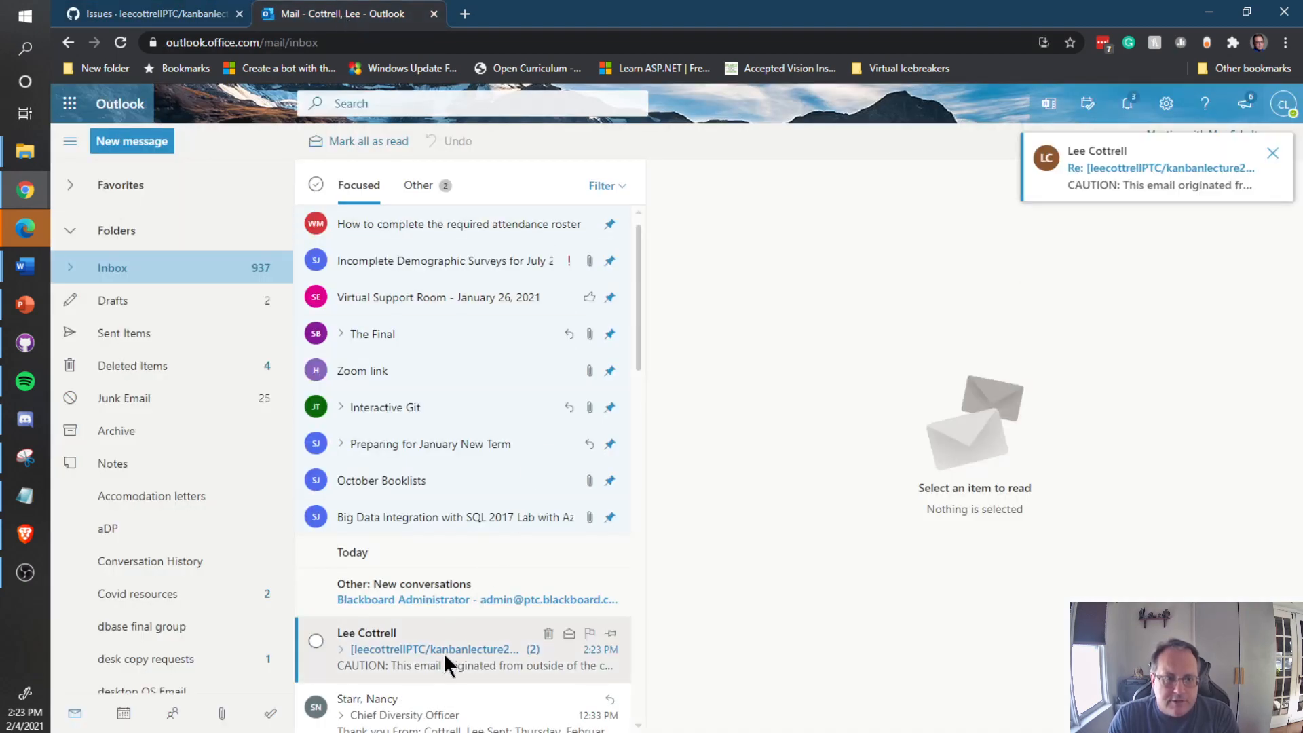
left_click(442, 652)
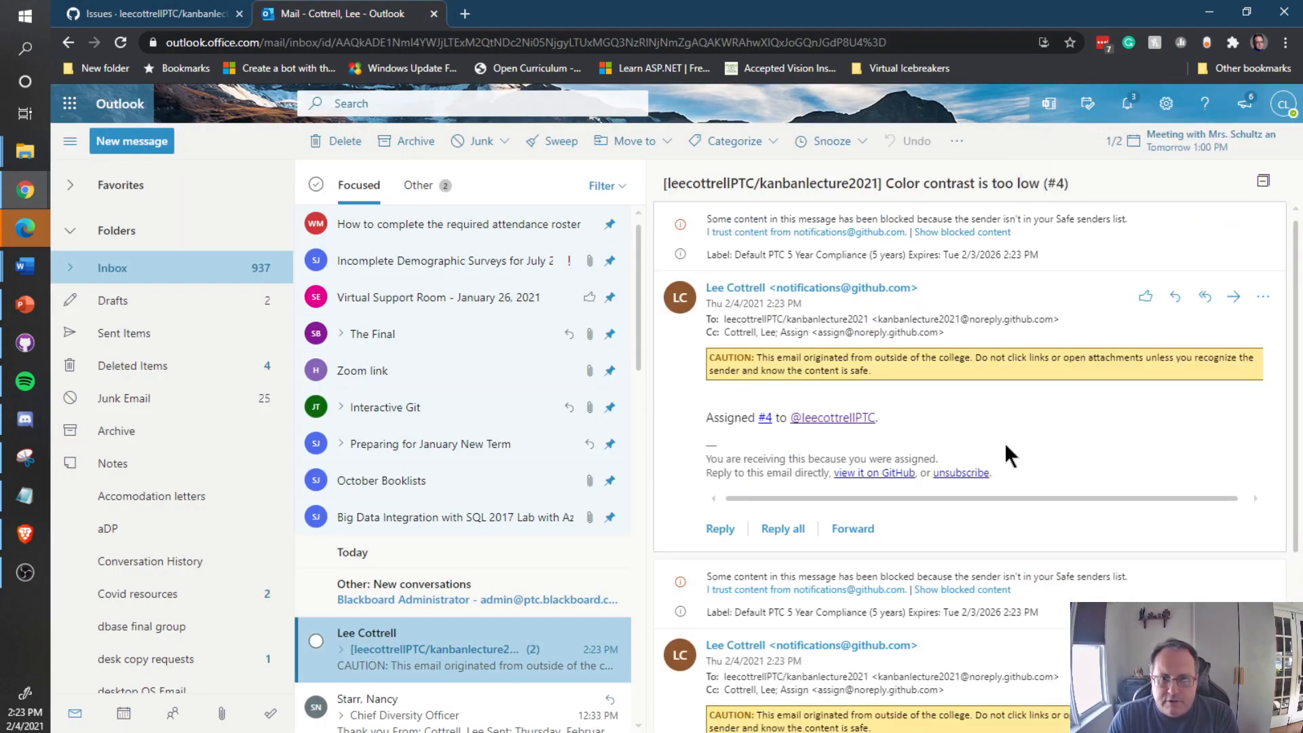
left_click(765, 418)
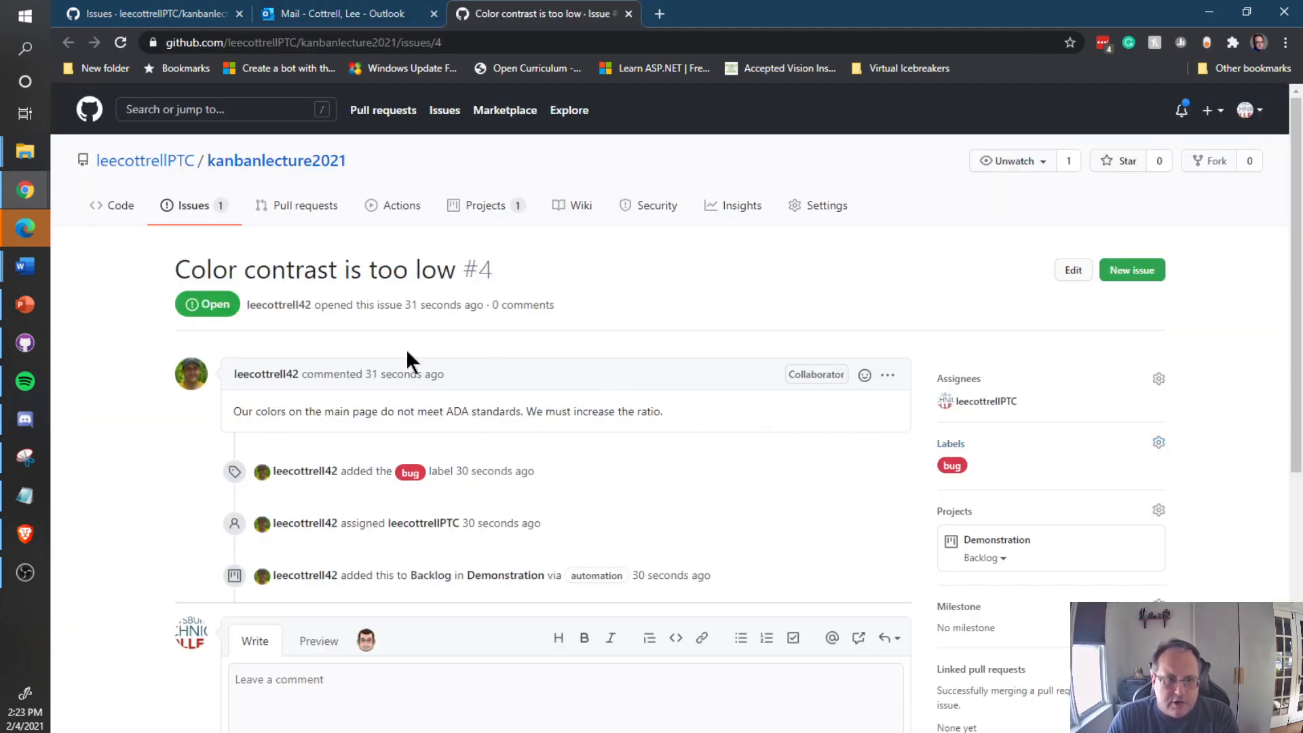
left_click(629, 14)
left_click(177, 15)
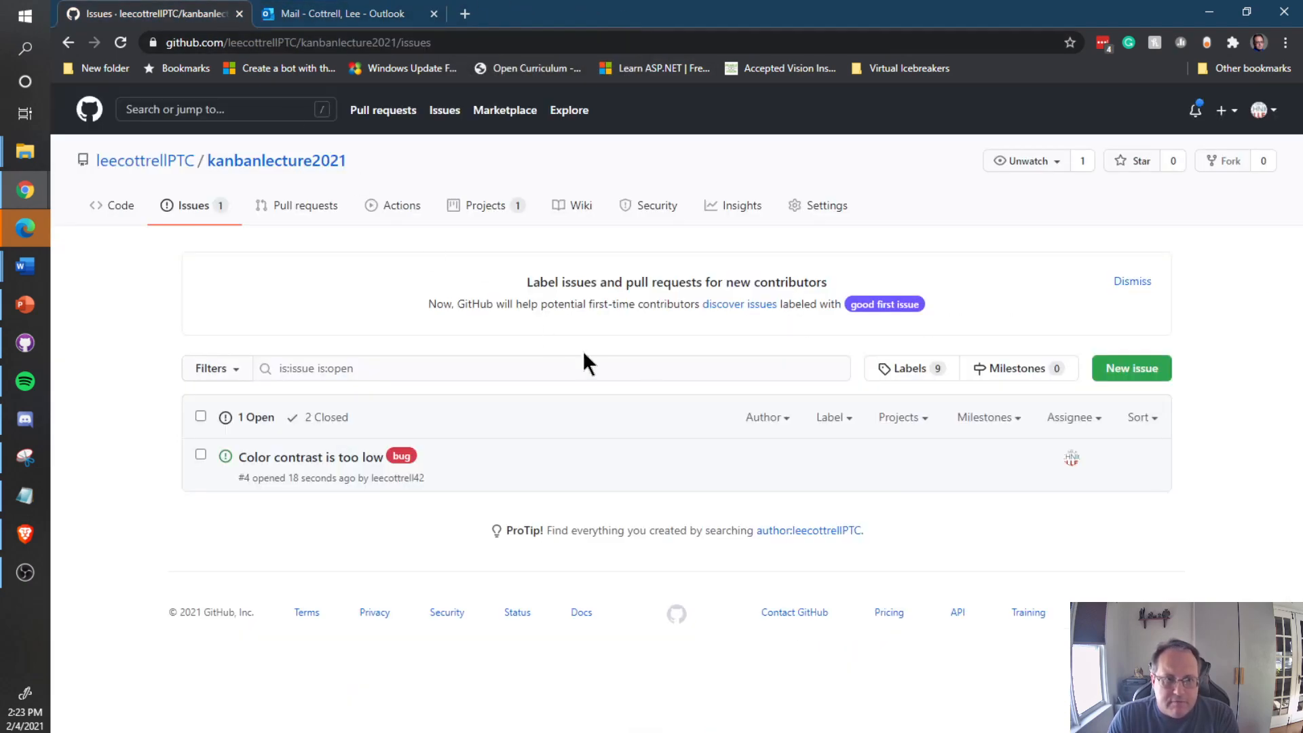
Open the "Color contrast is too low" issue and close it with the comment "FIxed colors. Ratio is now 9:1. We are ADA compliant.".
left_click(336, 458)
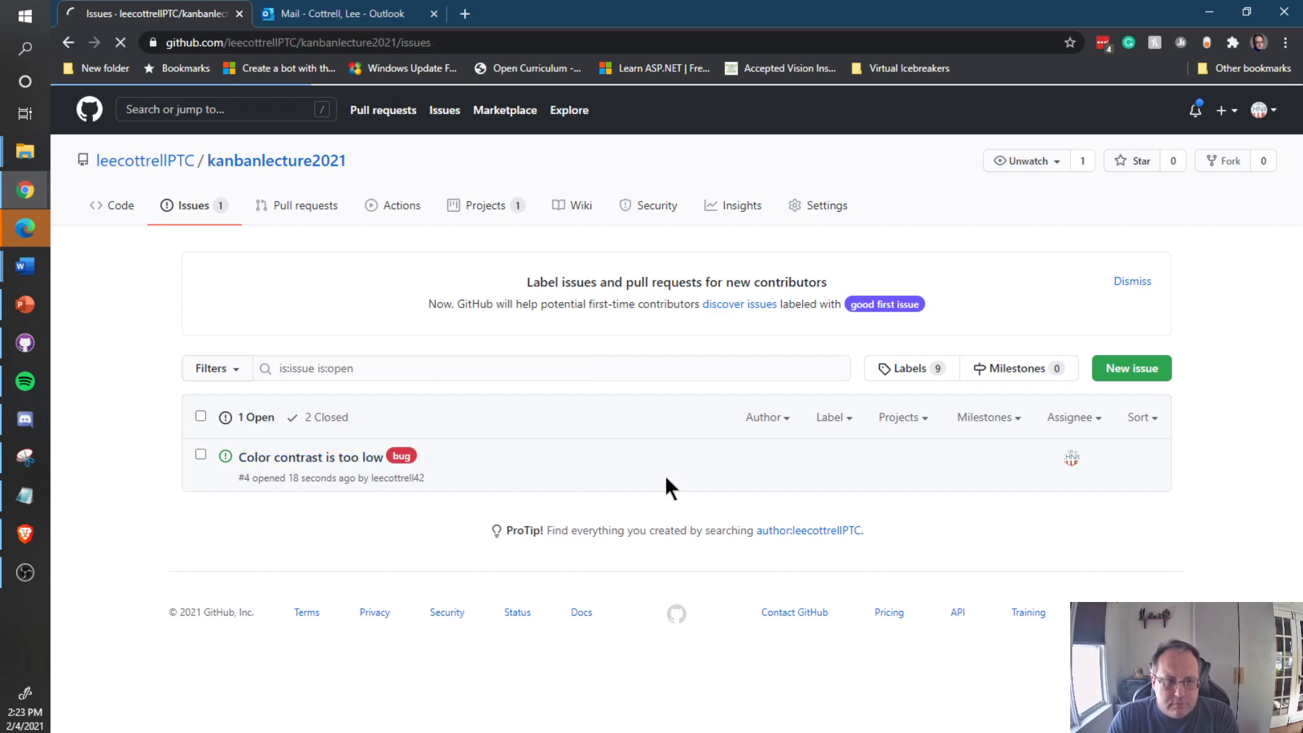
scroll(663, 475, "down", 1)
scroll(664, 478, "down", 4)
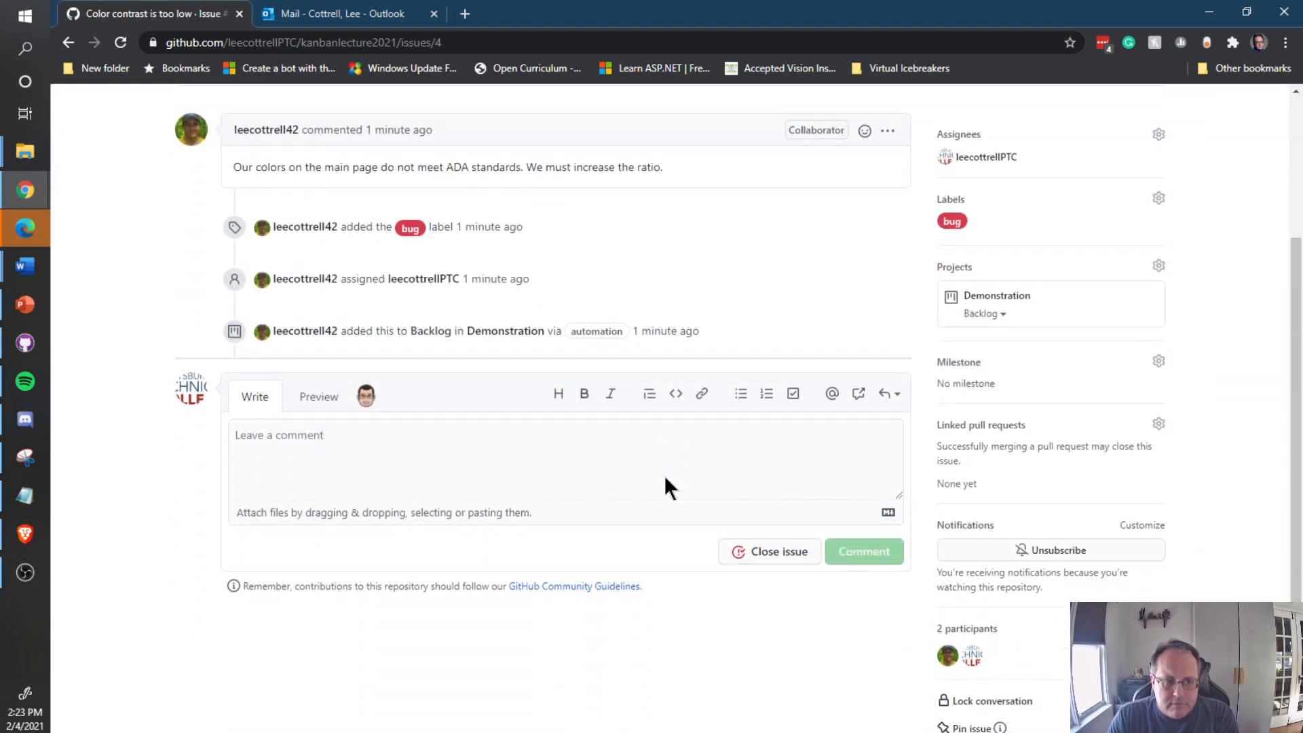
scroll(660, 459, "up", 3)
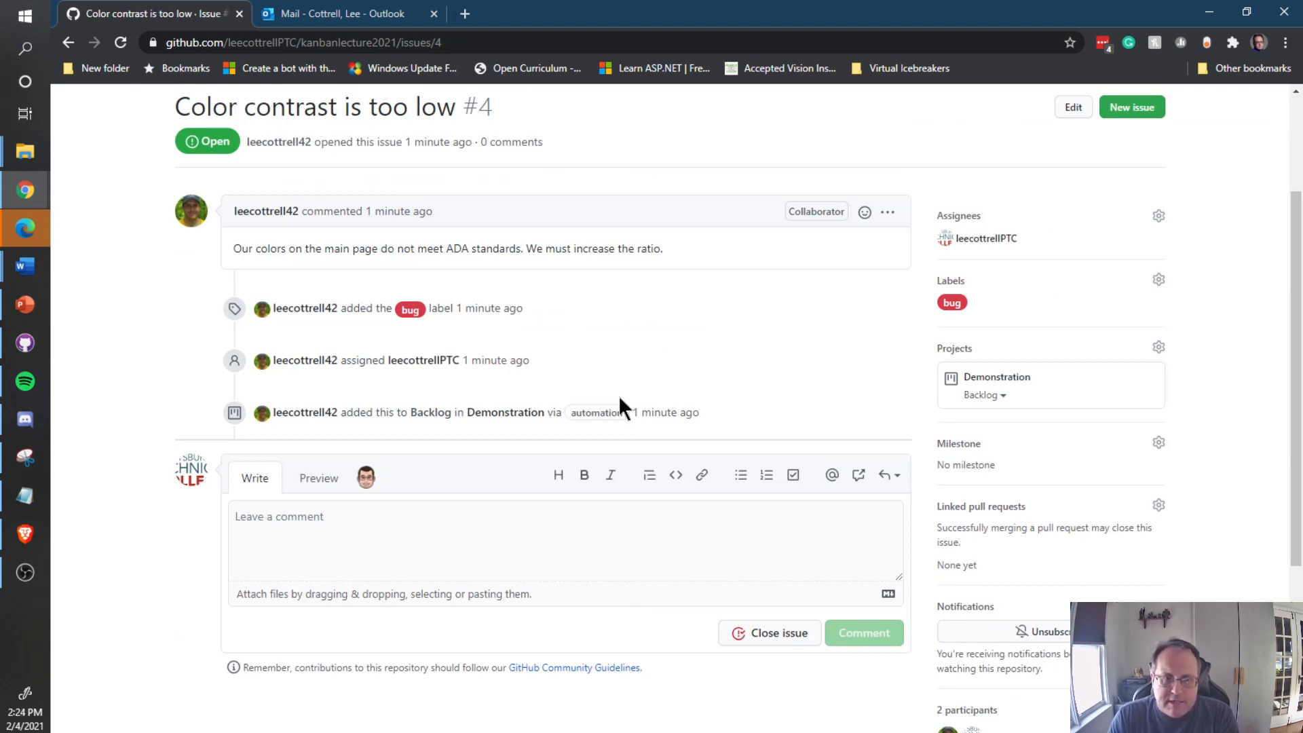
left_click(635, 548)
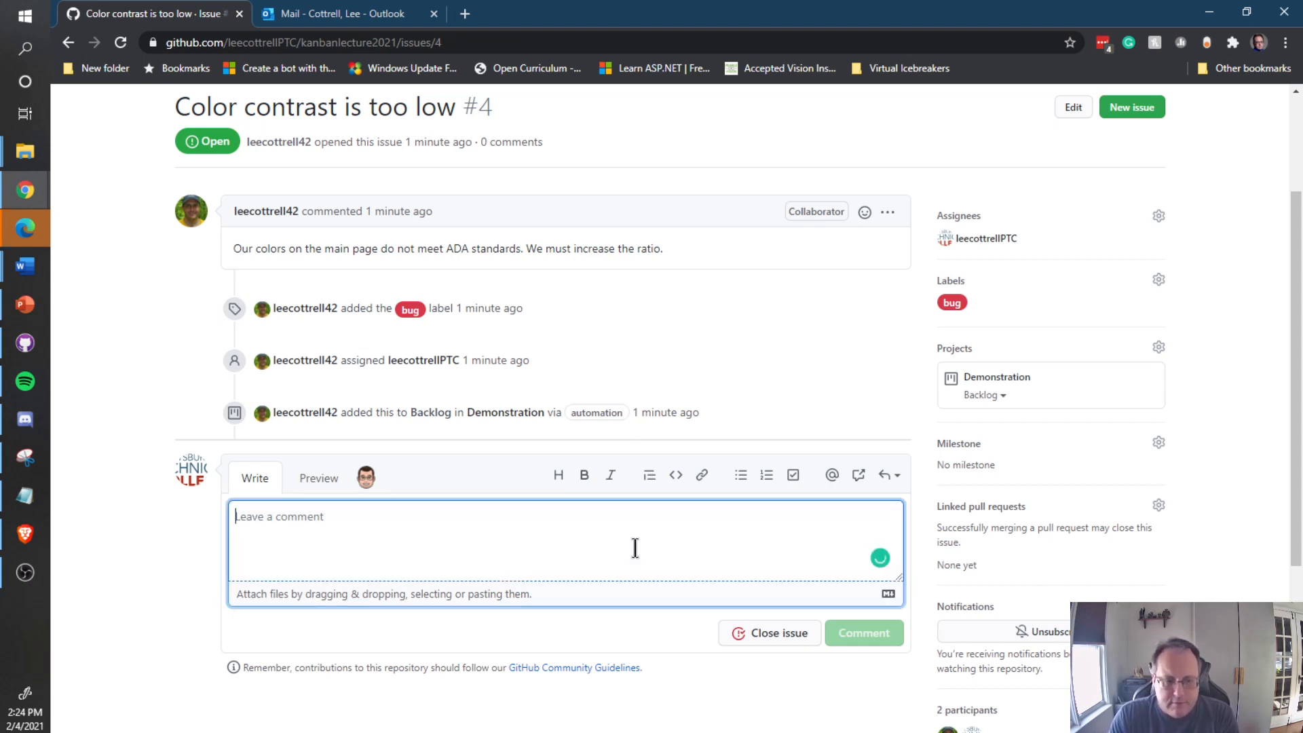
type("Flxed co")
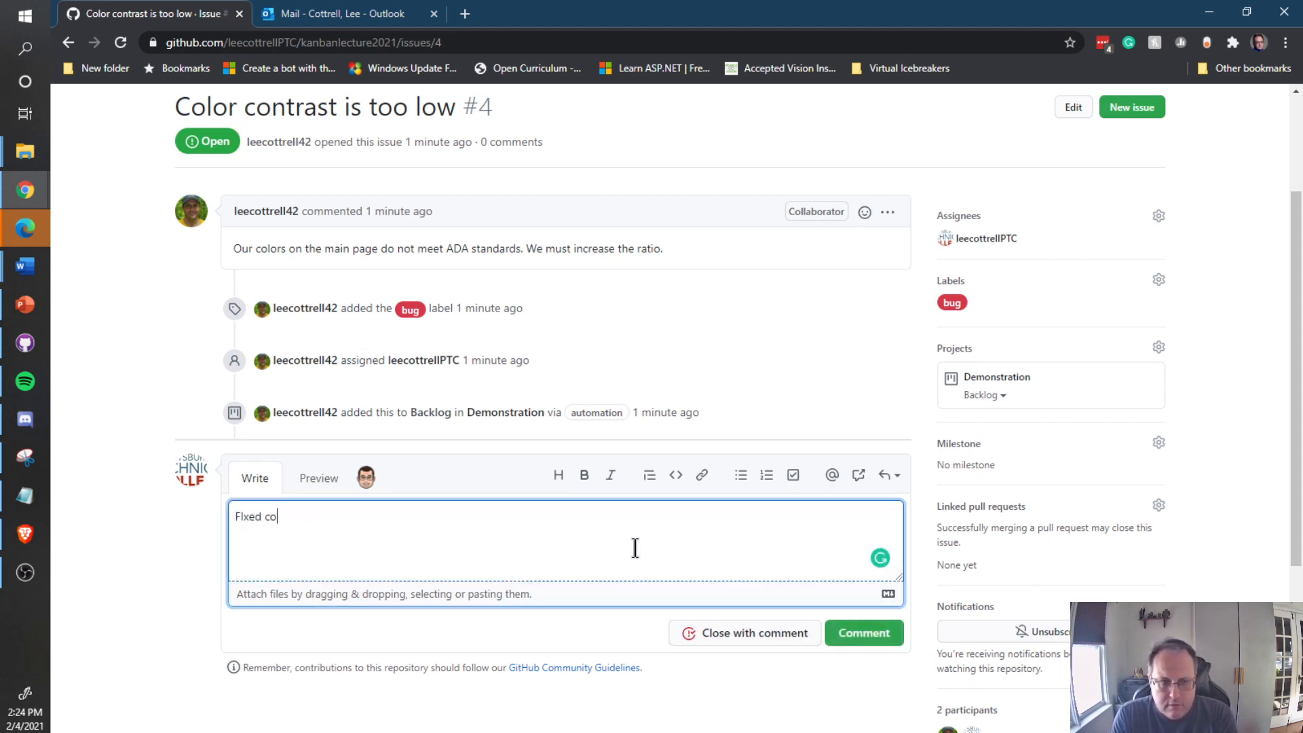
type("lors. Ration")
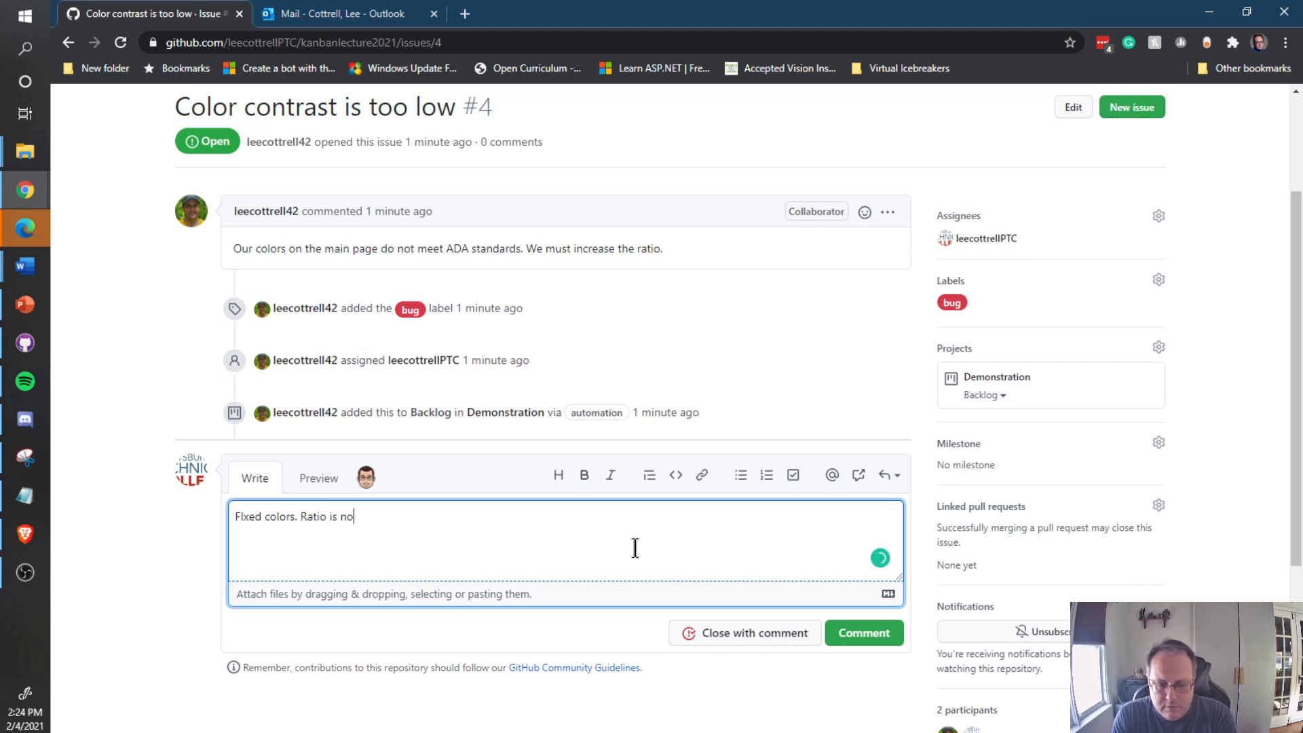
type("is now 9:1")
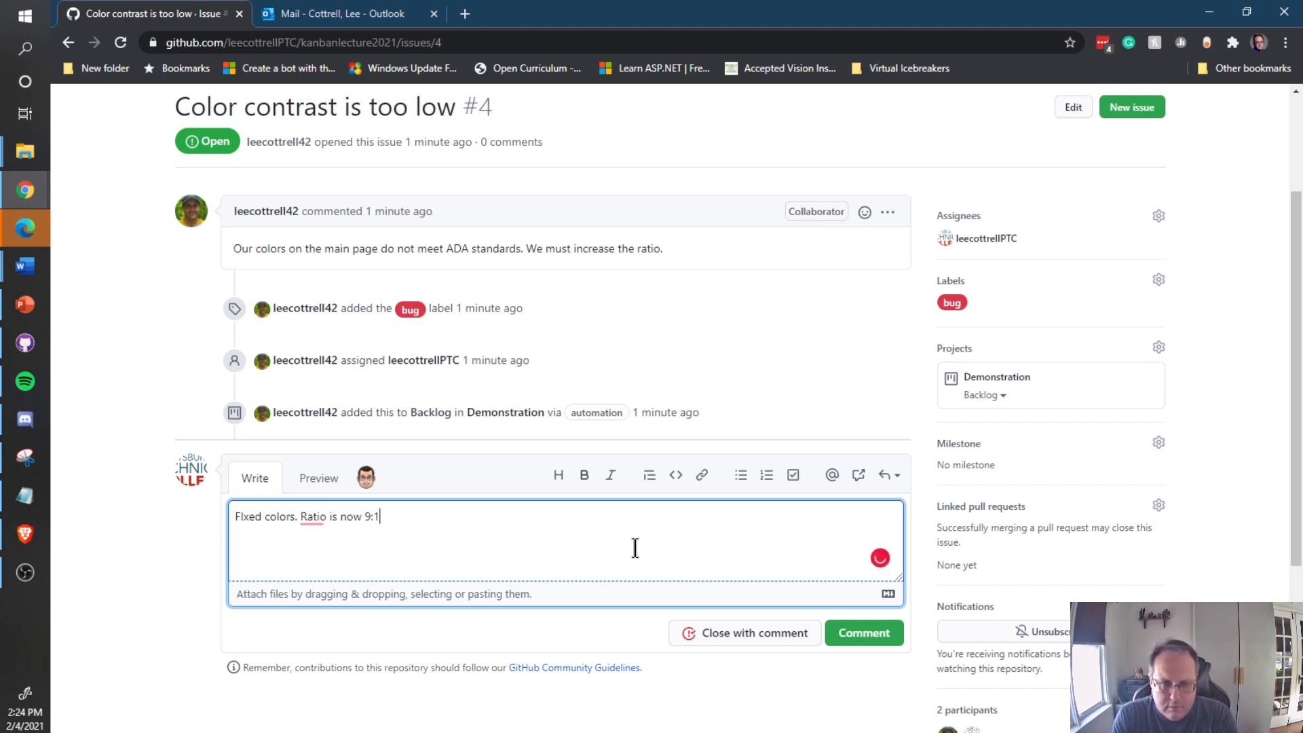
type(". We are A")
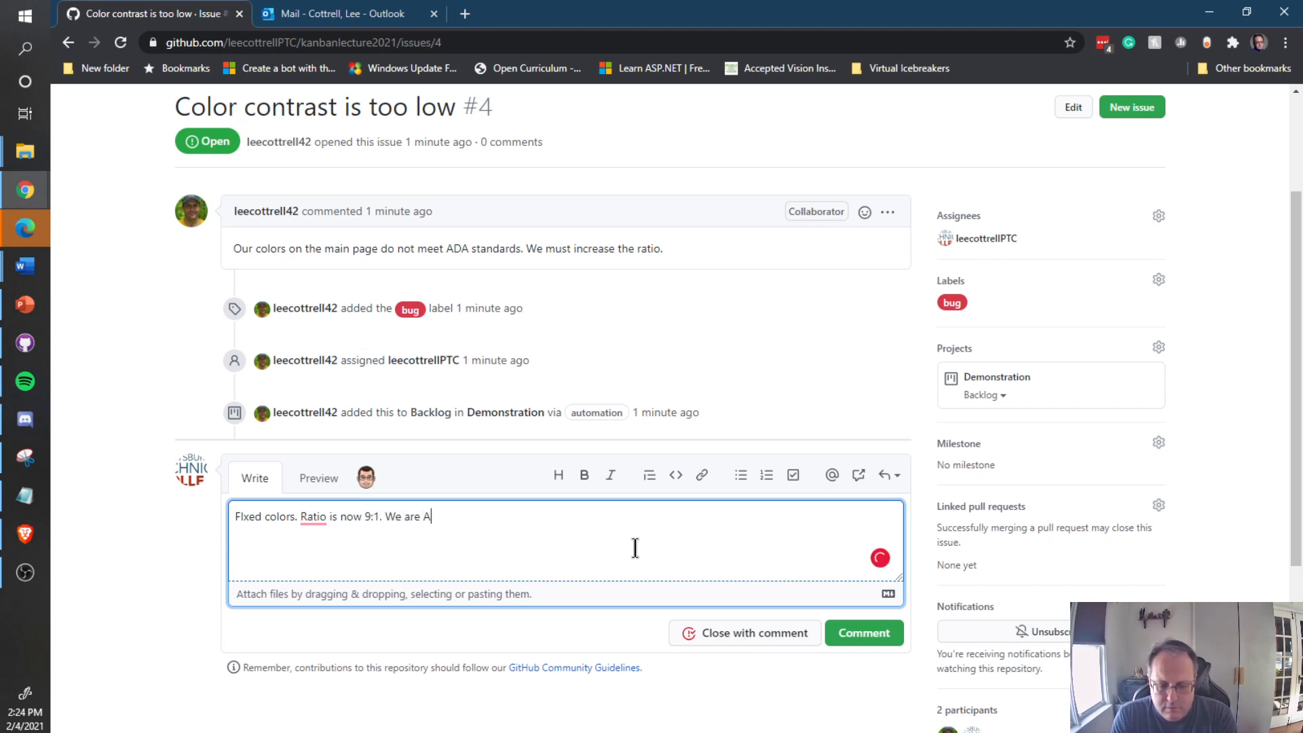
type("DA compliant.")
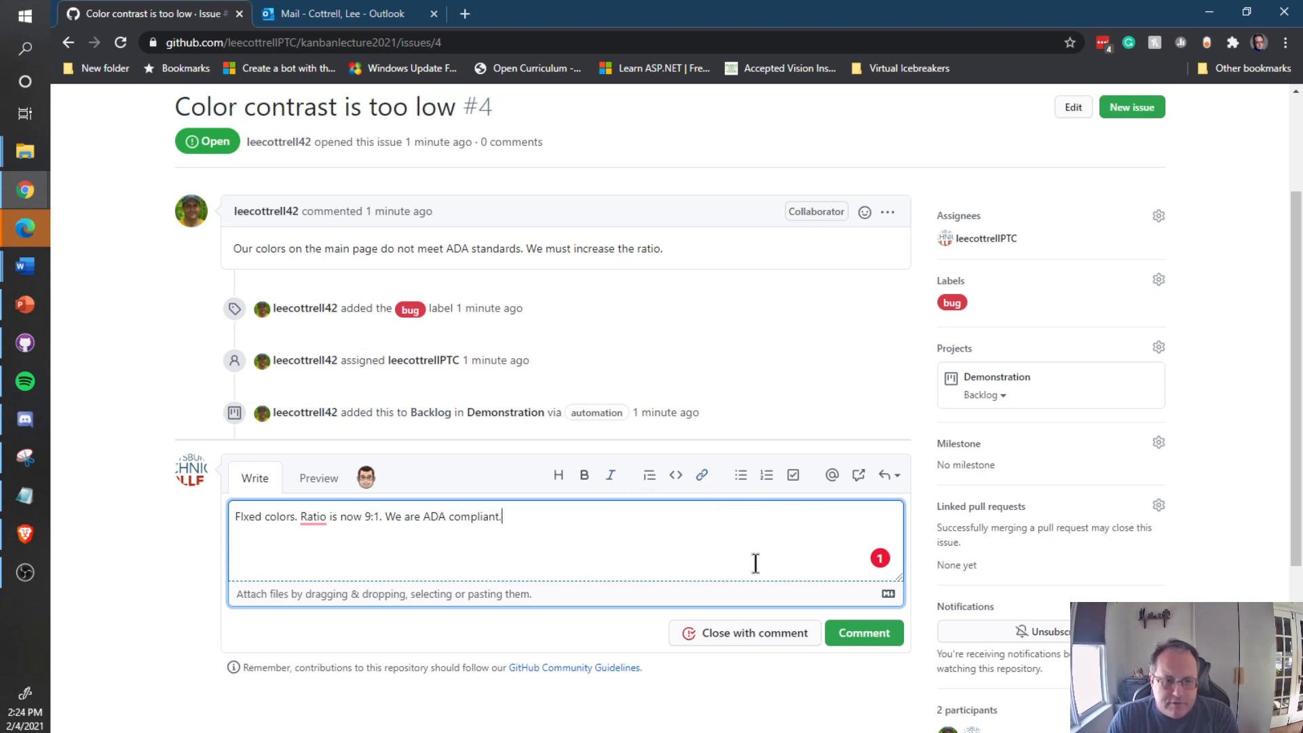
left_click(749, 637)
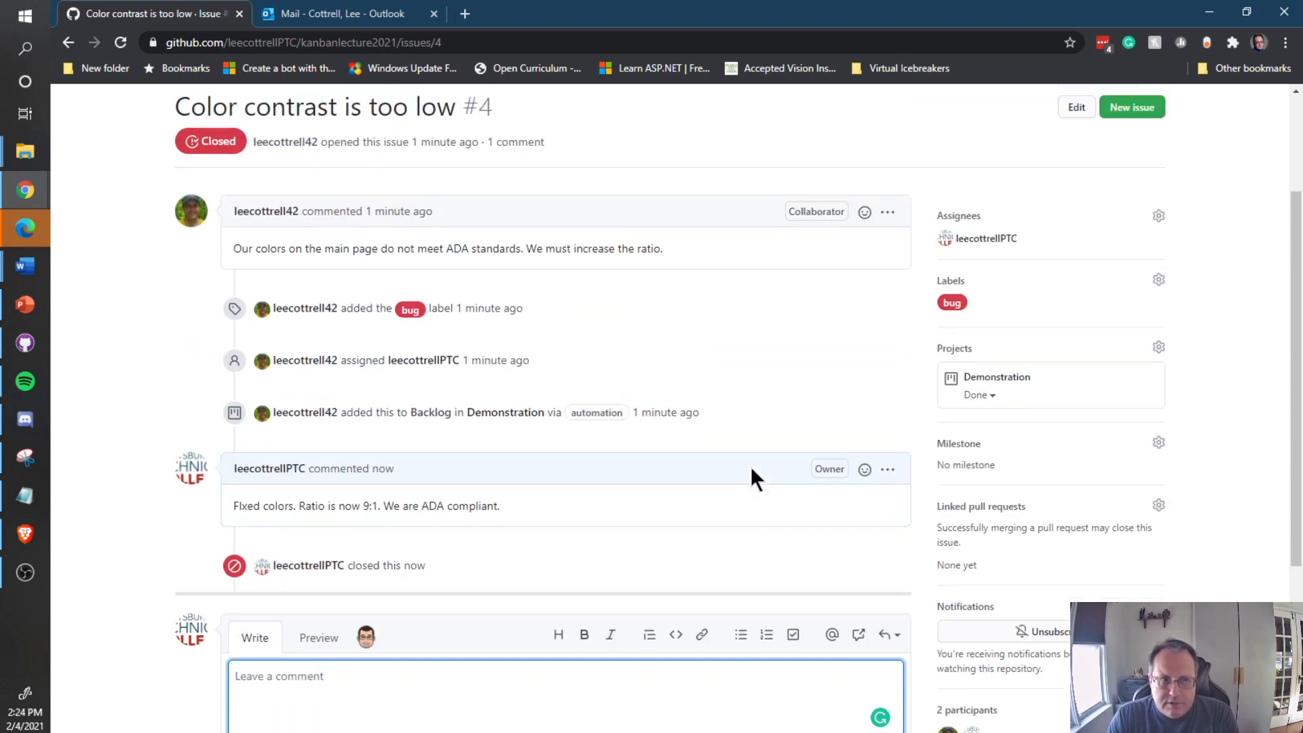
Return to the repository's issue list and view its closed issues.
scroll(750, 466, "up", 3)
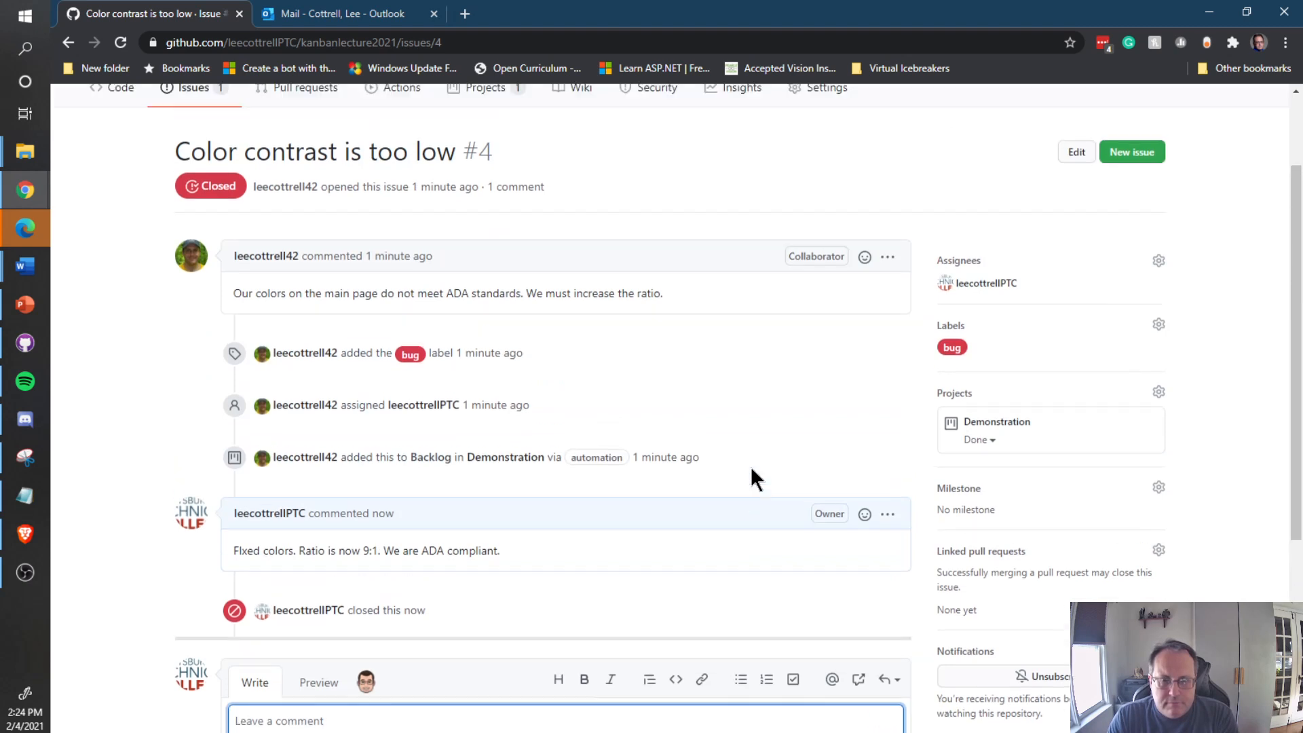
left_click(186, 211)
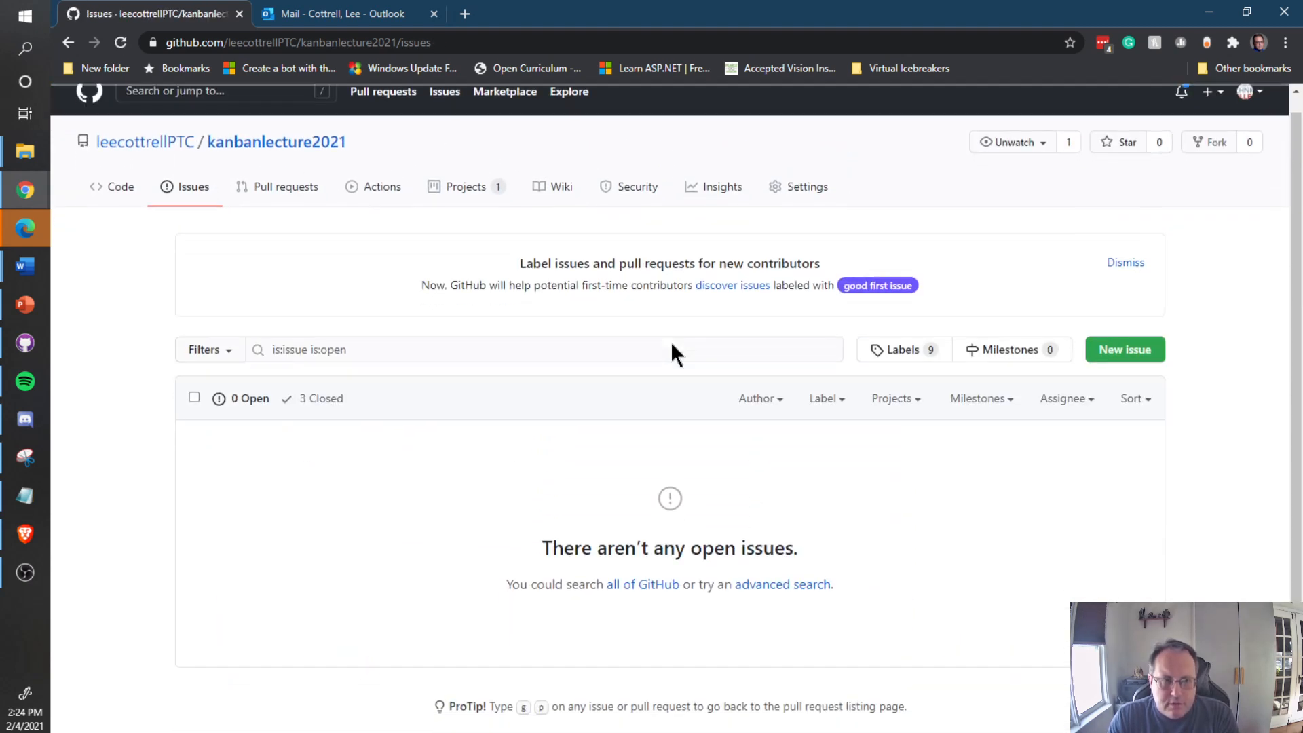
scroll(670, 341, "down", 1)
left_click(325, 340)
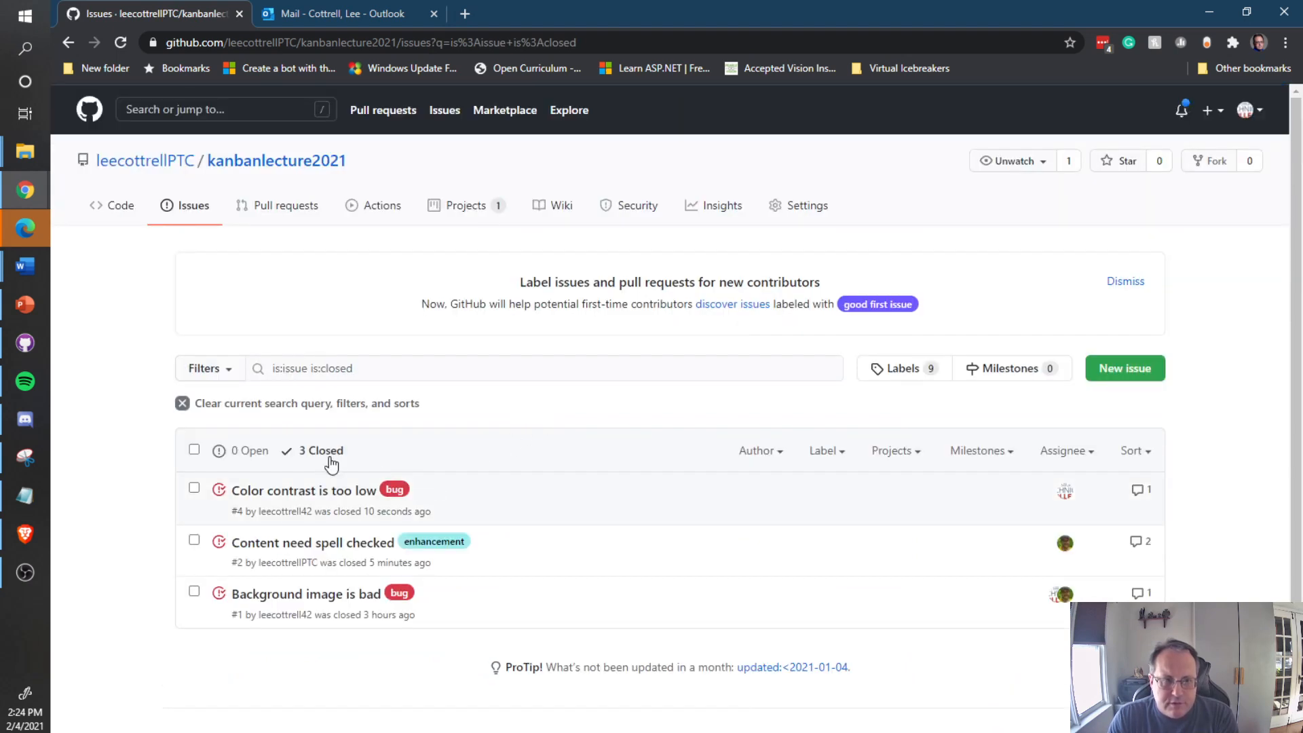
mouse_move(314, 592)
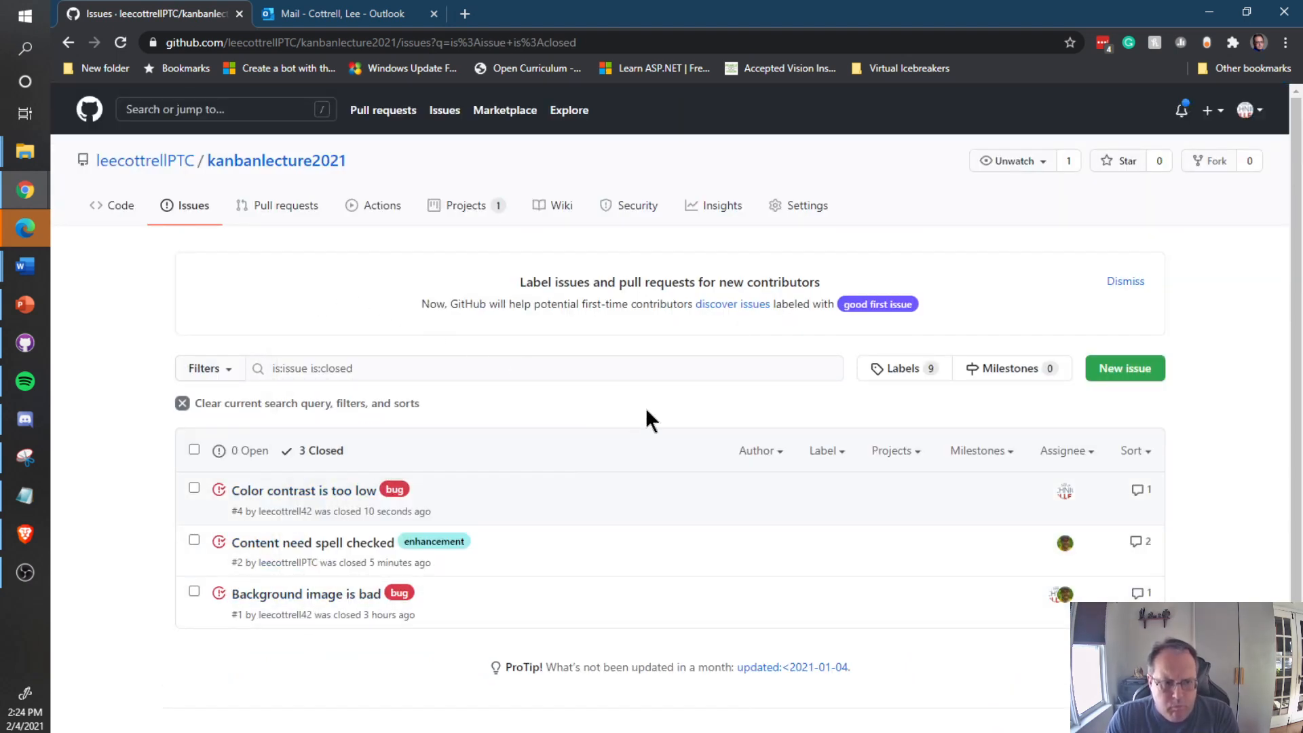
Open the Demonstration project board and check the color contrast issue in its Done column.
left_click(465, 207)
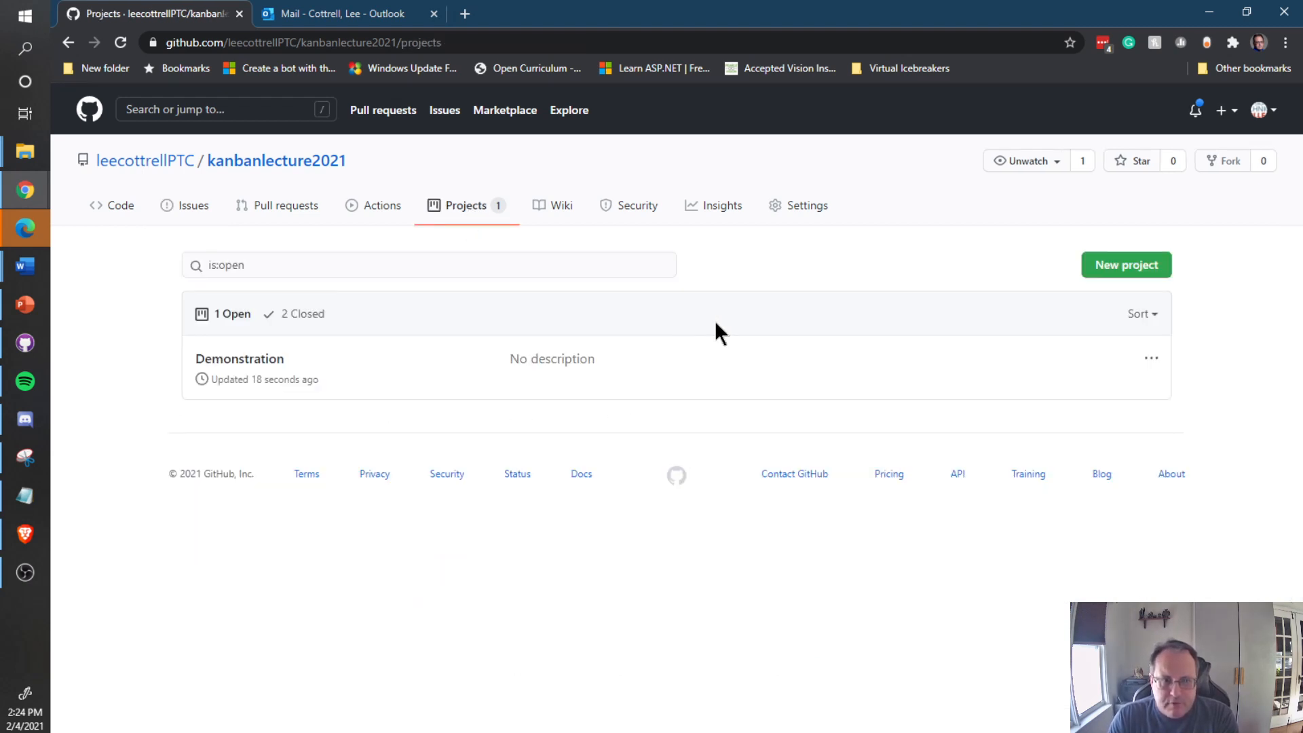
left_click(255, 361)
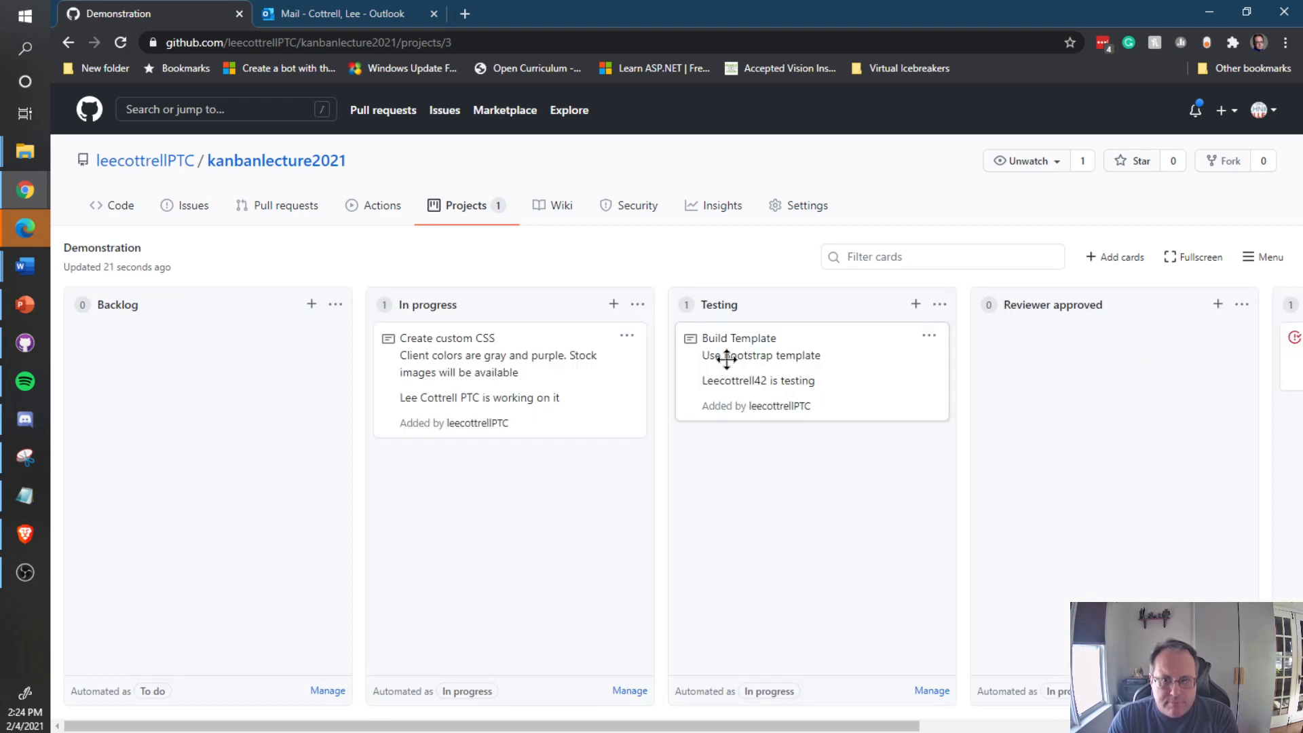
left_click_drag(594, 725, 964, 725)
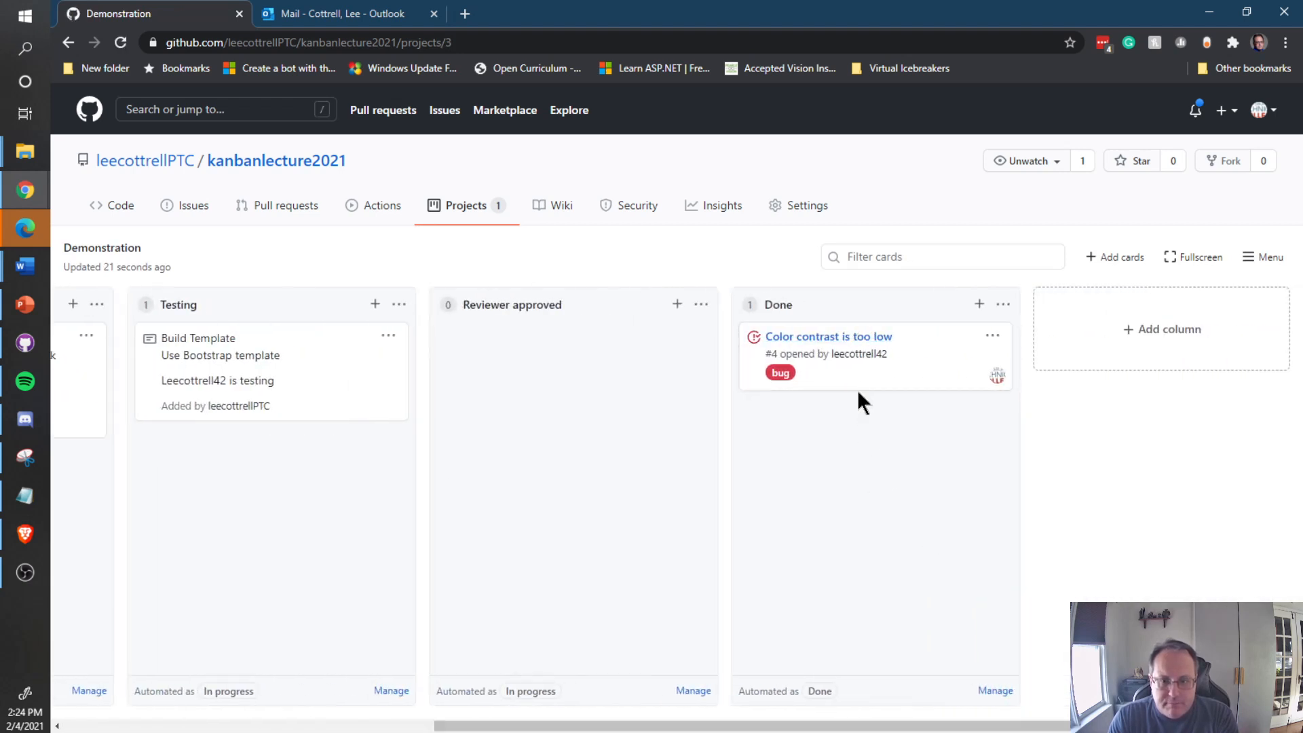
left_click_drag(683, 730, 313, 726)
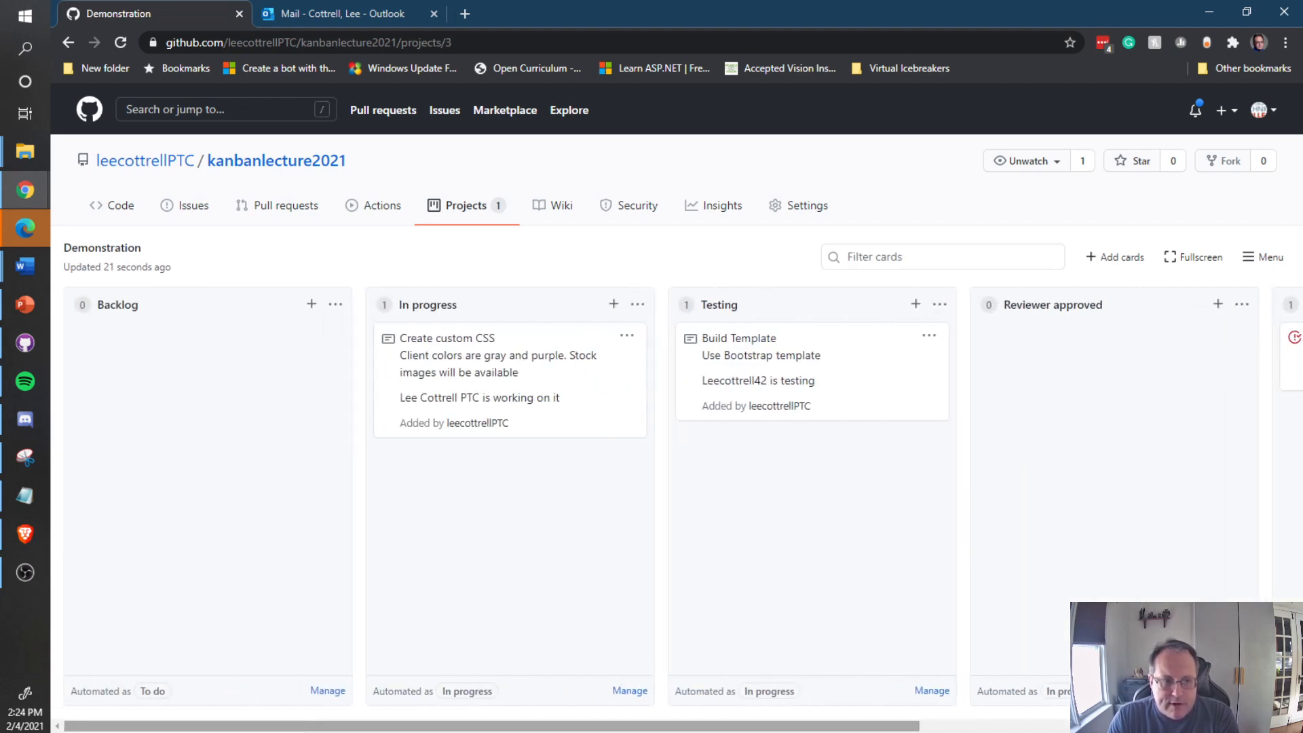
Switch to Brave and start a new issue titled "Image is low res" in the repository.
left_click(27, 541)
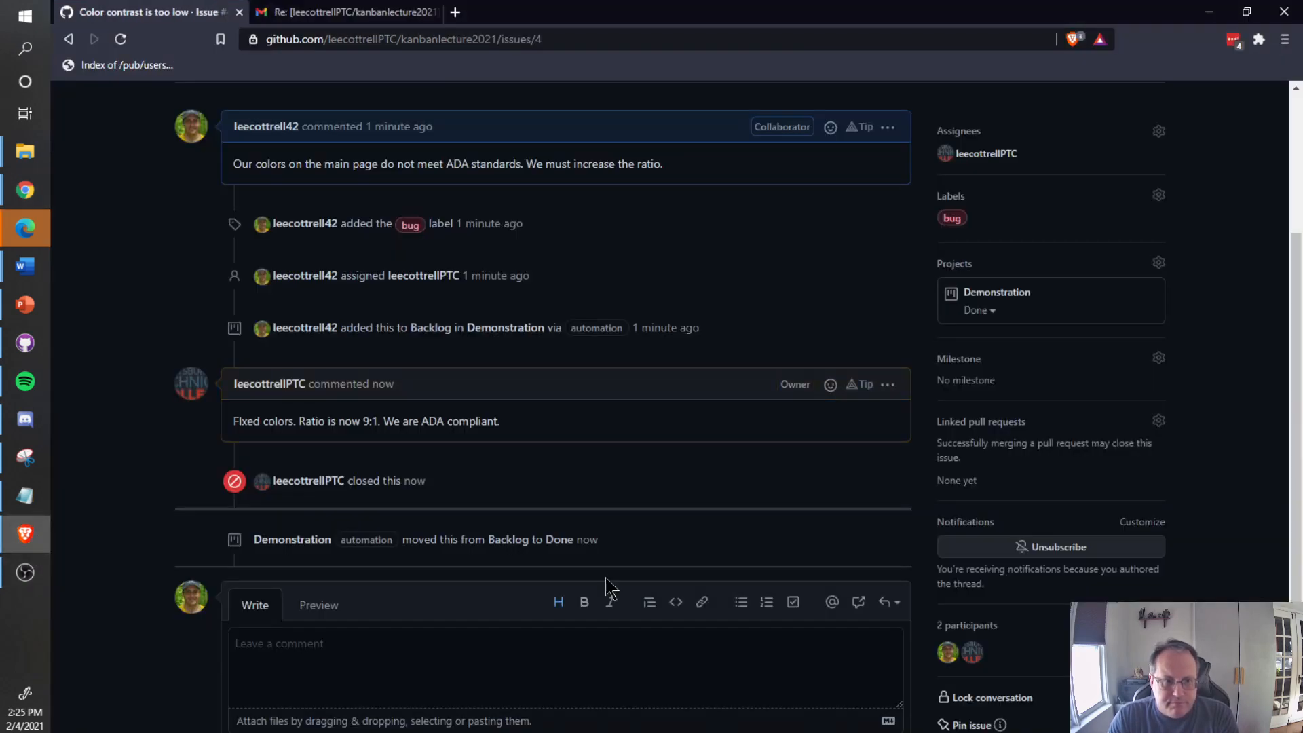
scroll(405, 316, "up", 4)
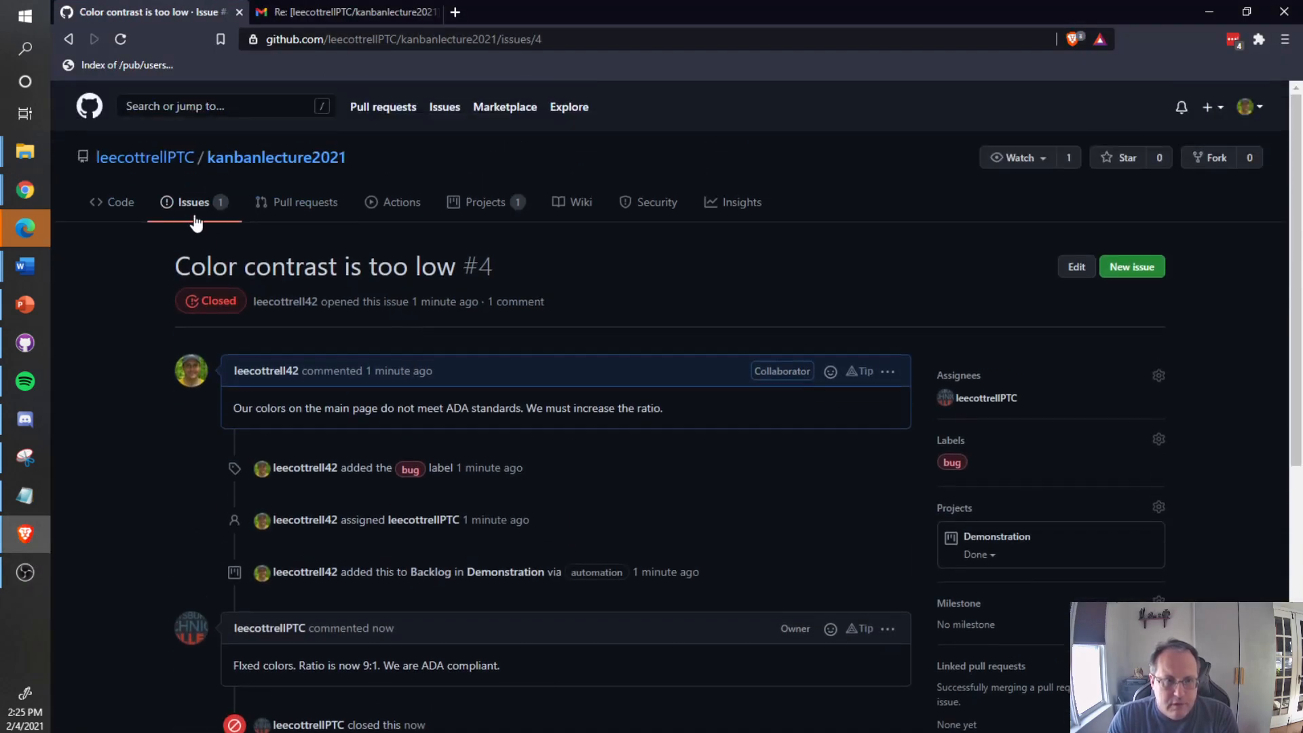
left_click(195, 216)
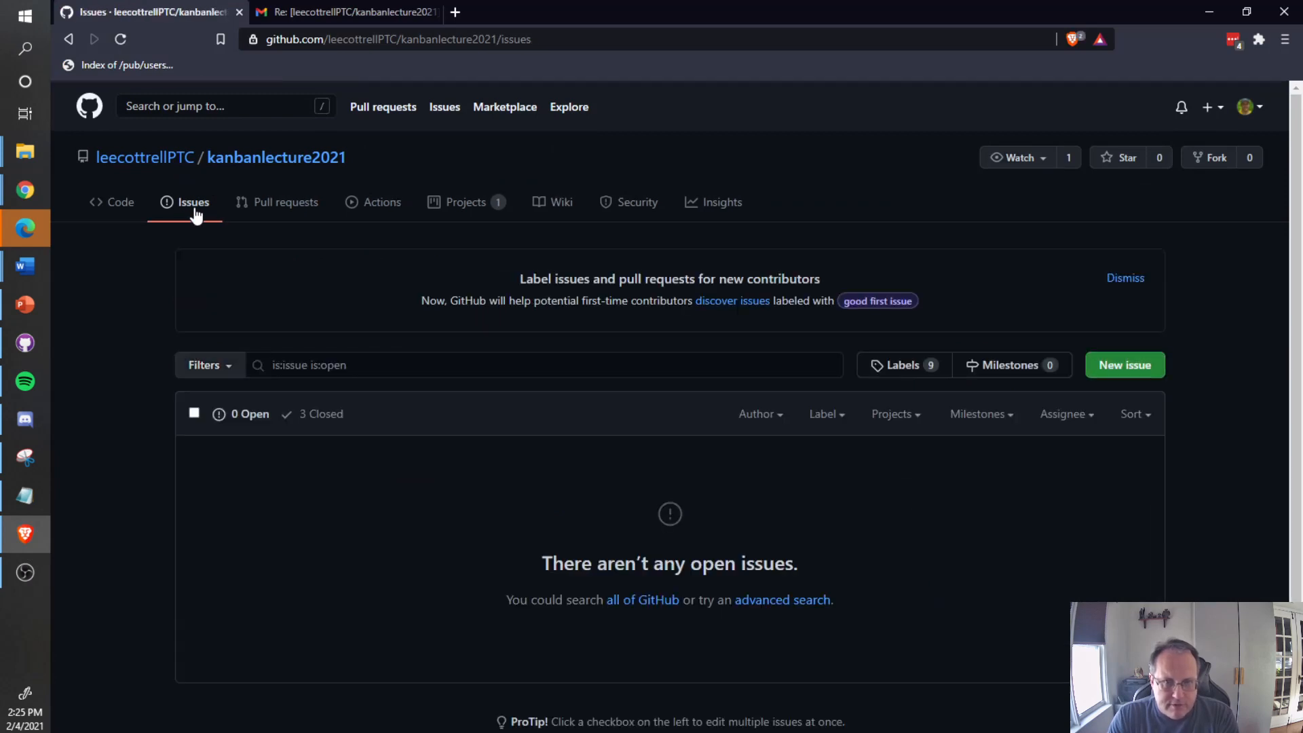
left_click(1124, 365)
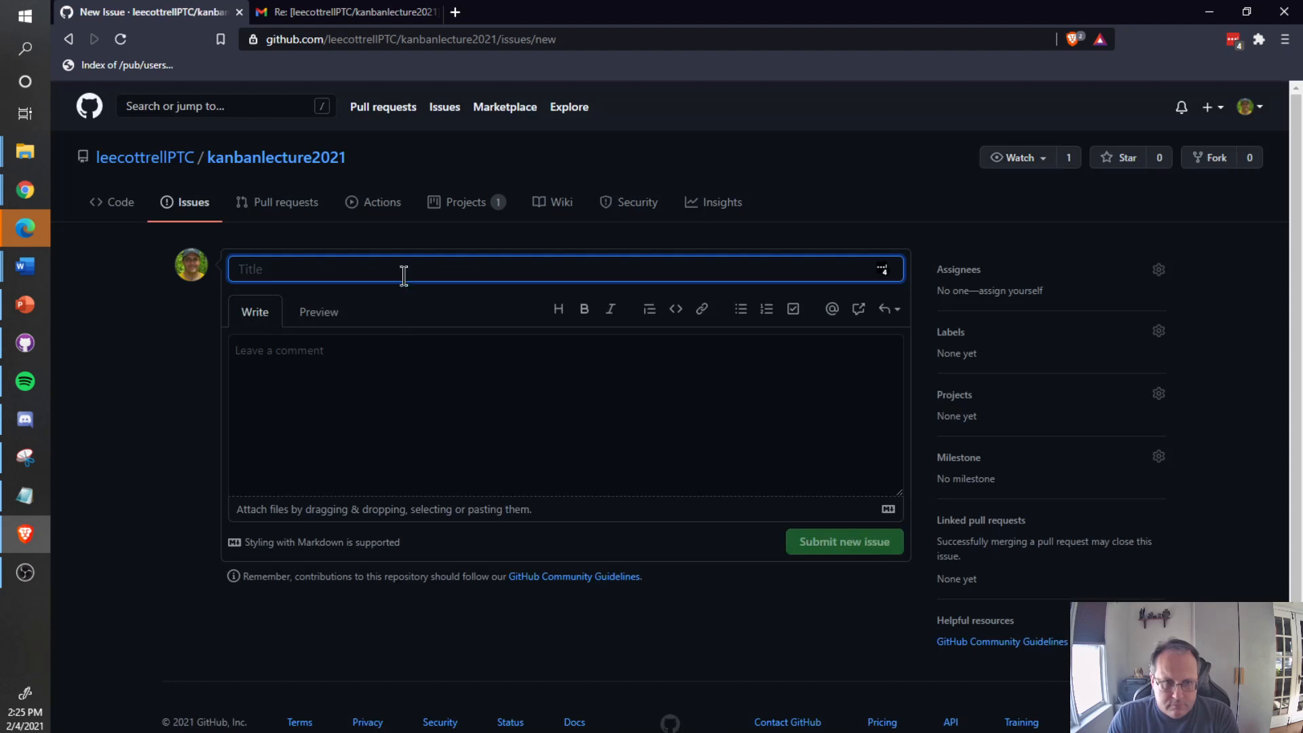
type("Image is low res")
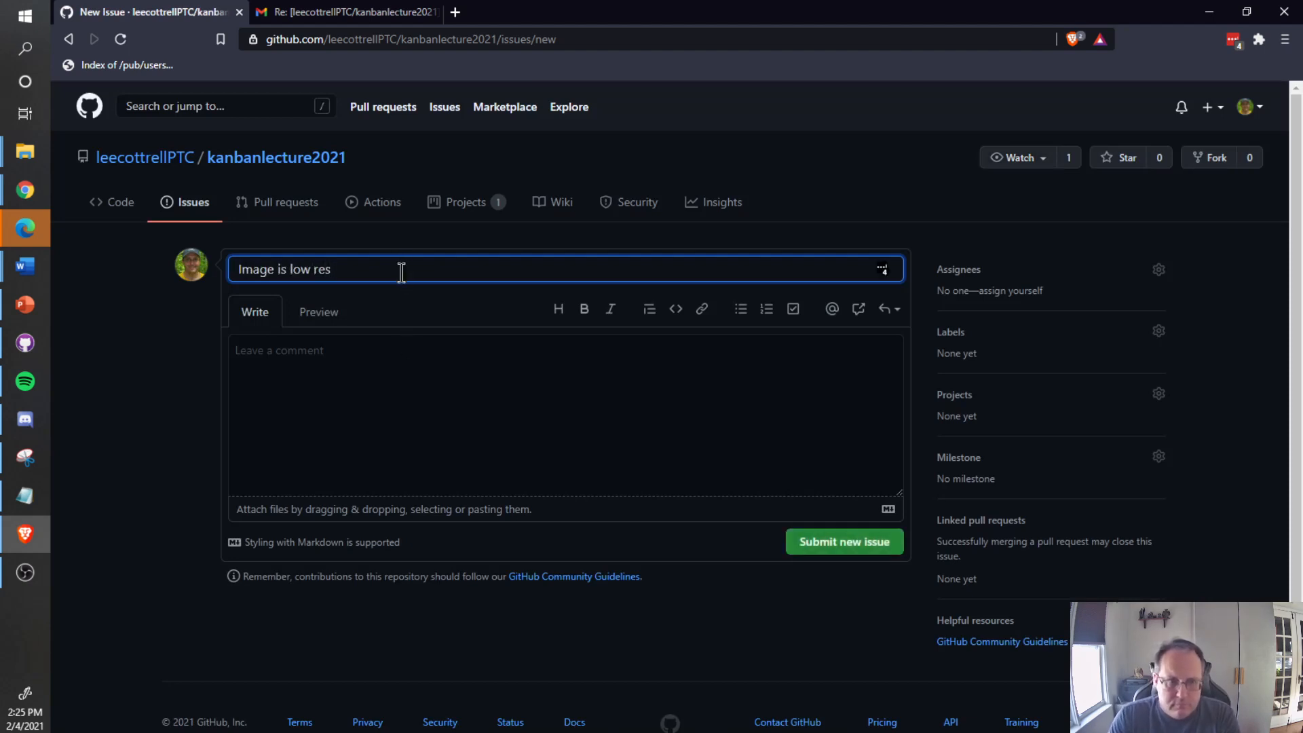
Describe the issue as "The football image on products.html is too low resolution. It looks bad on large screens.".
left_click(385, 368)
type("The image on products.html")
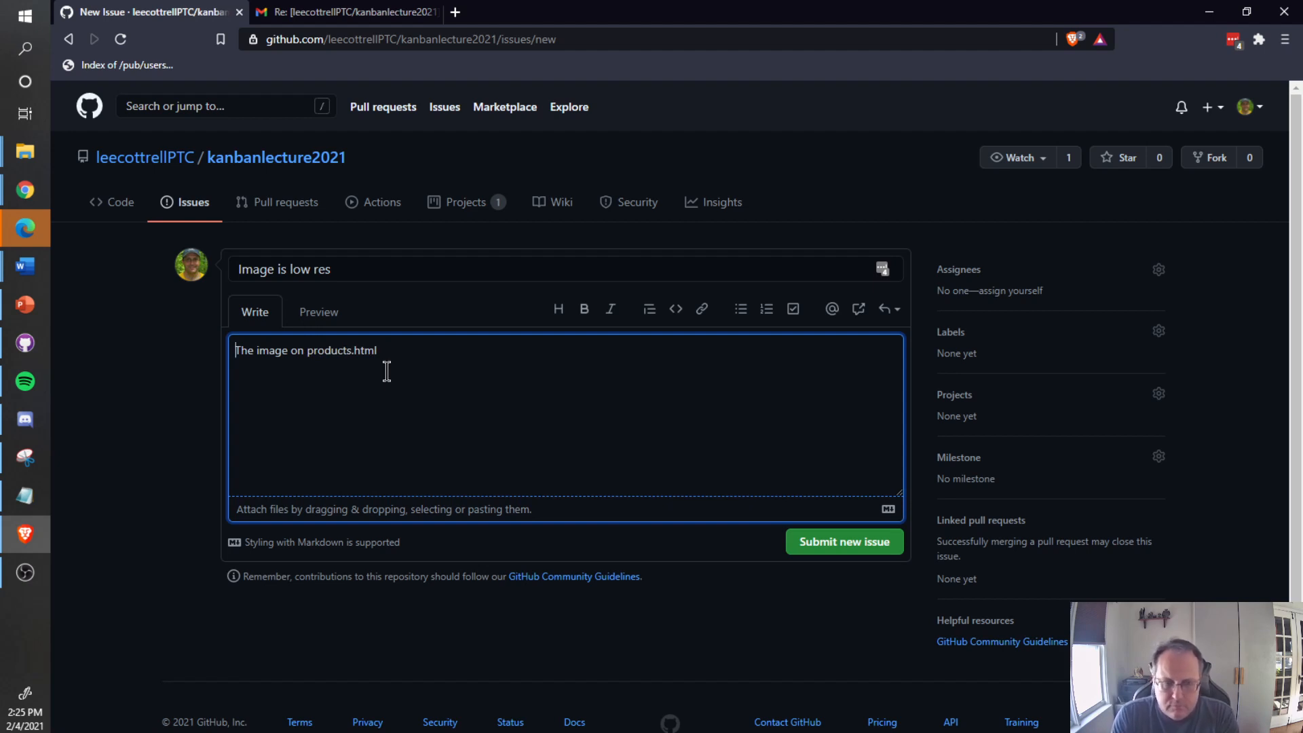
type("footb")
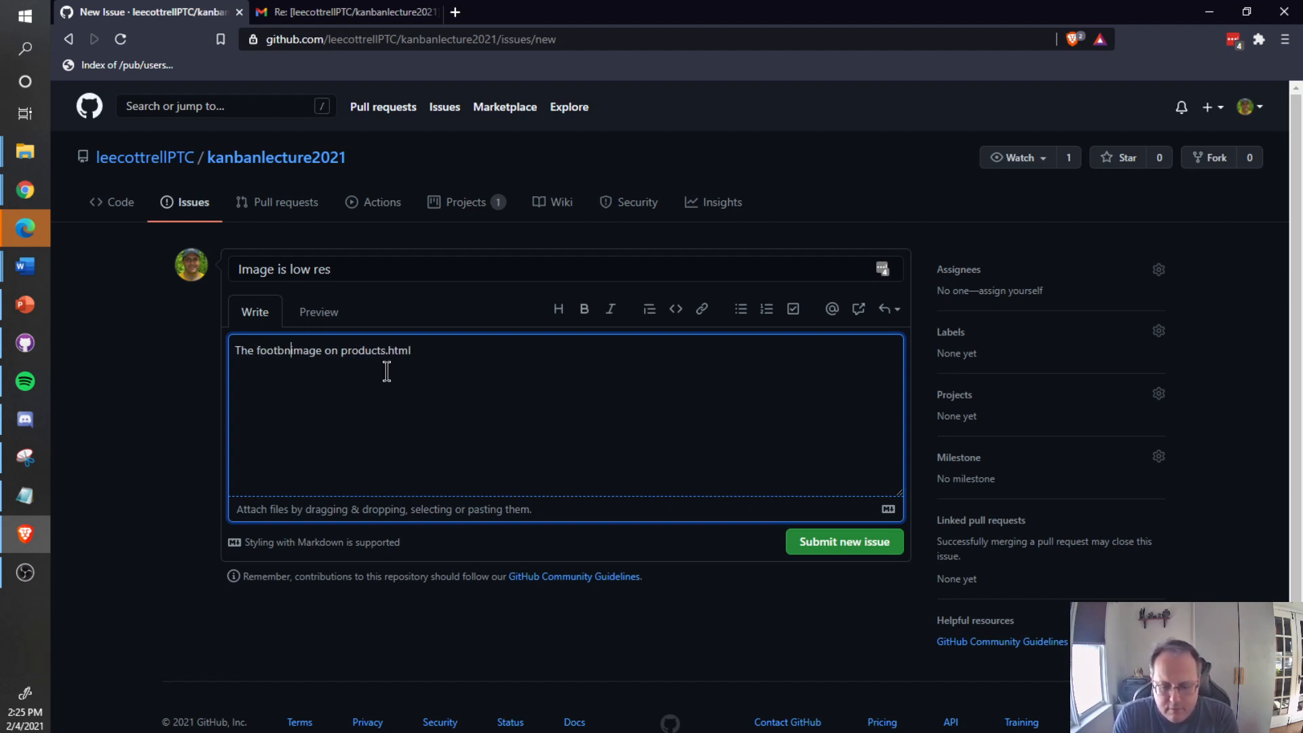
type("all i")
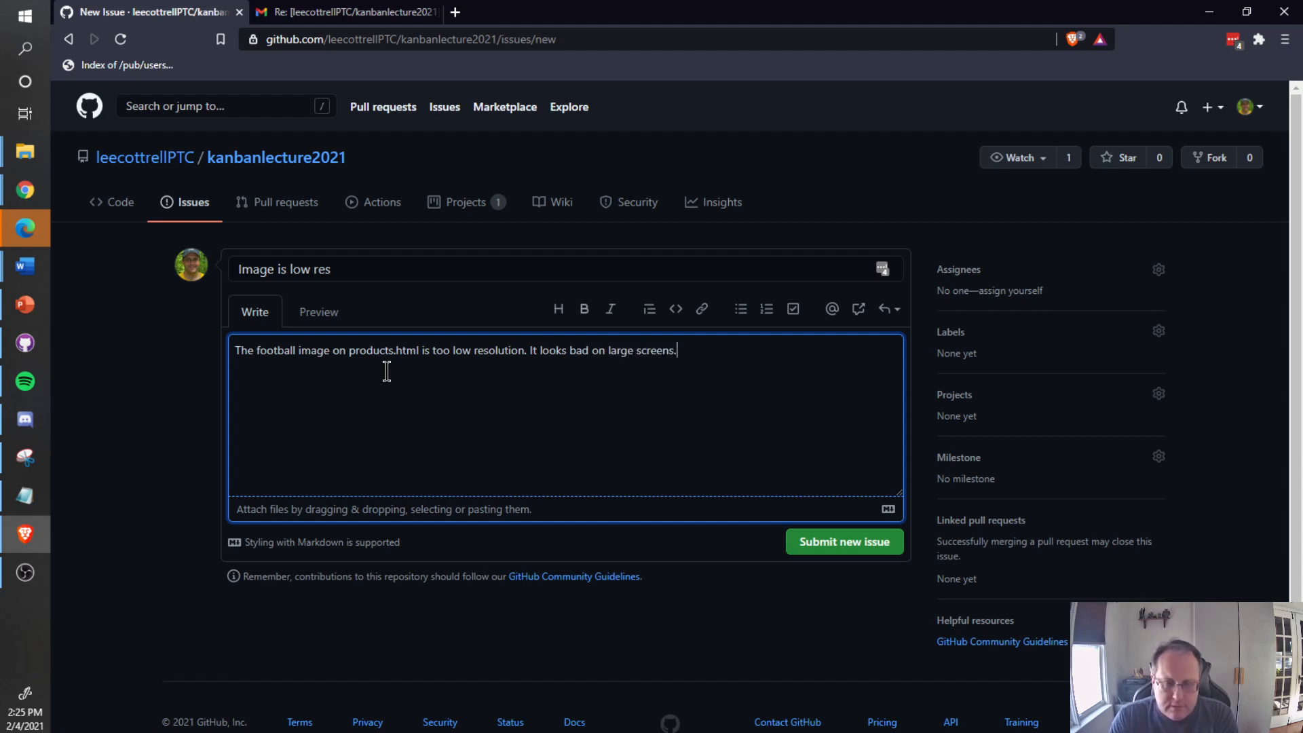
Assign the low-resolution image issue to both suggested users and apply the enhancement label.
left_click(1158, 269)
left_click(1024, 400)
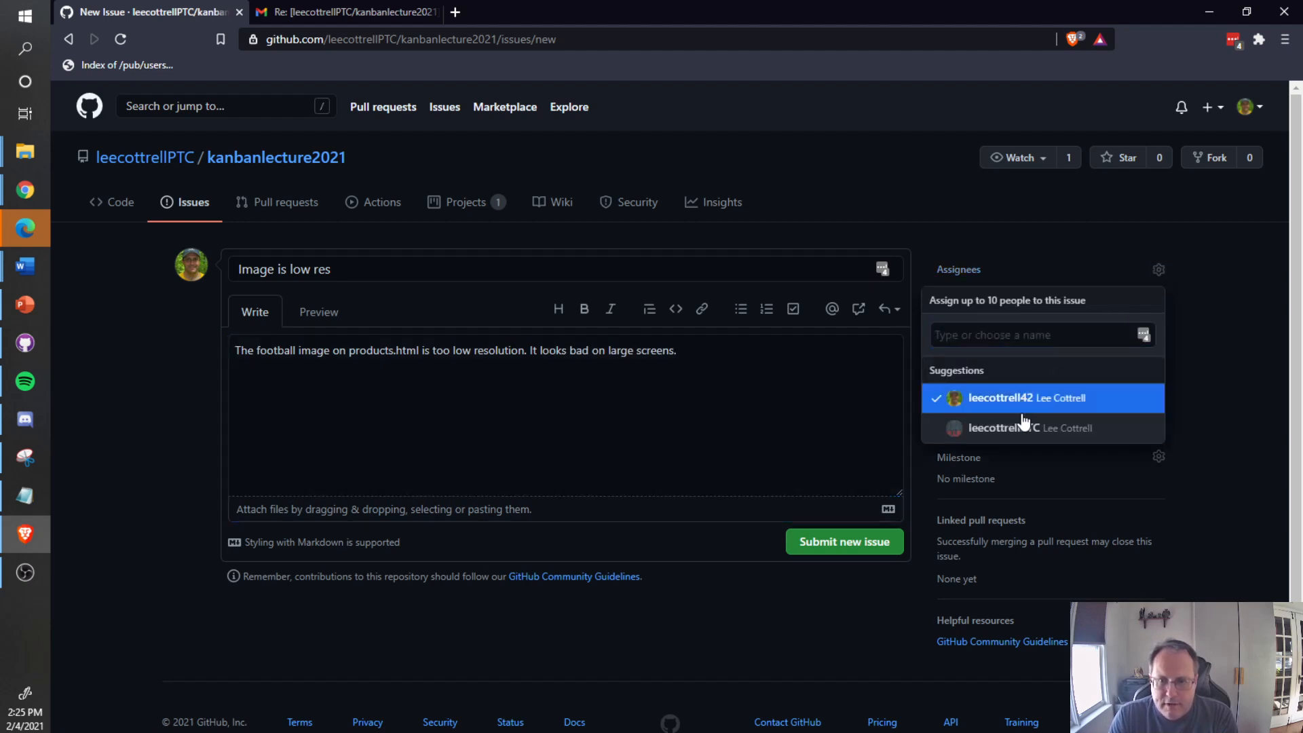
left_click(1021, 428)
left_click(1220, 399)
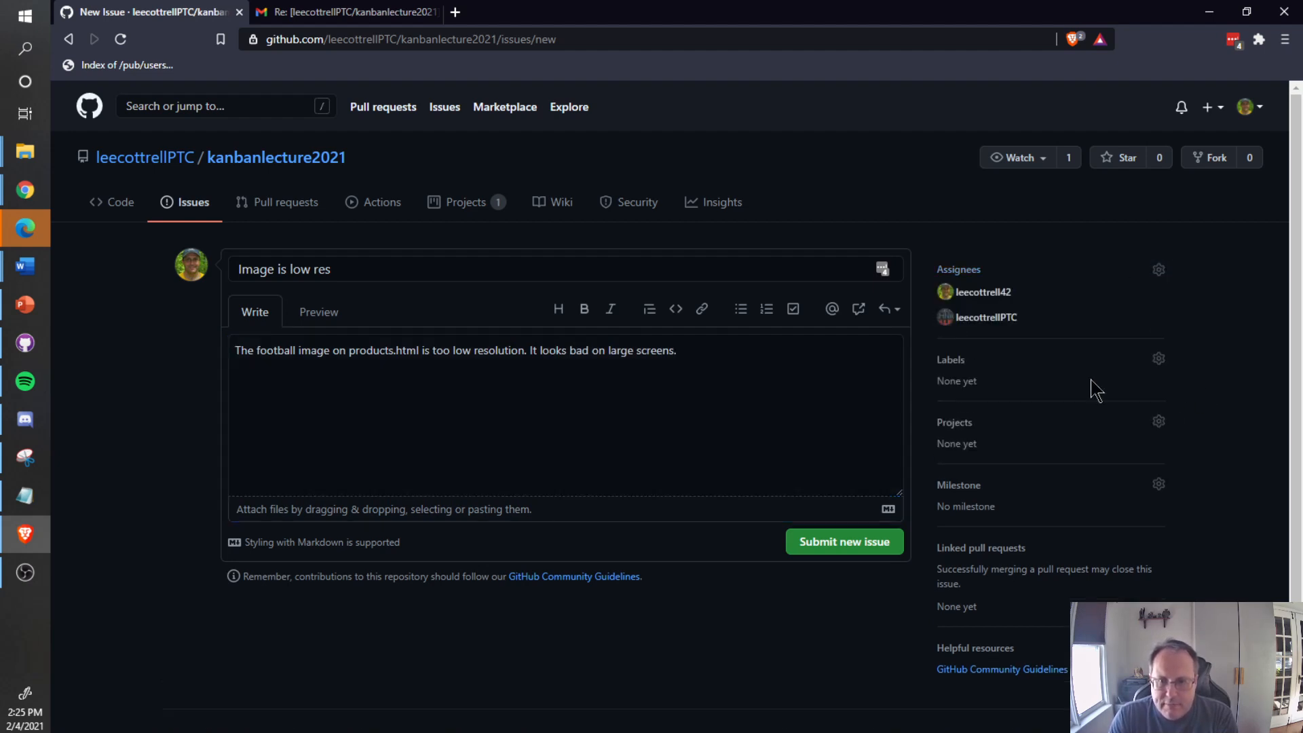
left_click(1158, 360)
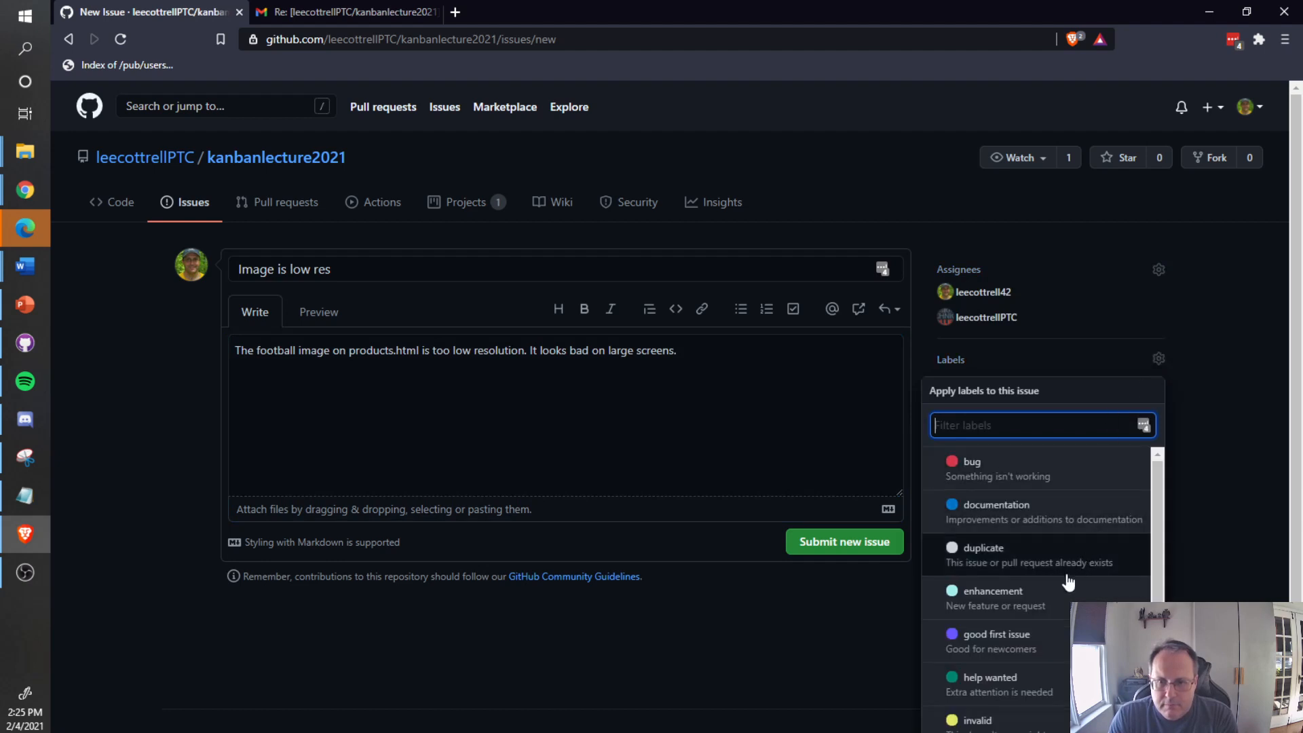
left_click(1024, 609)
left_click(1250, 492)
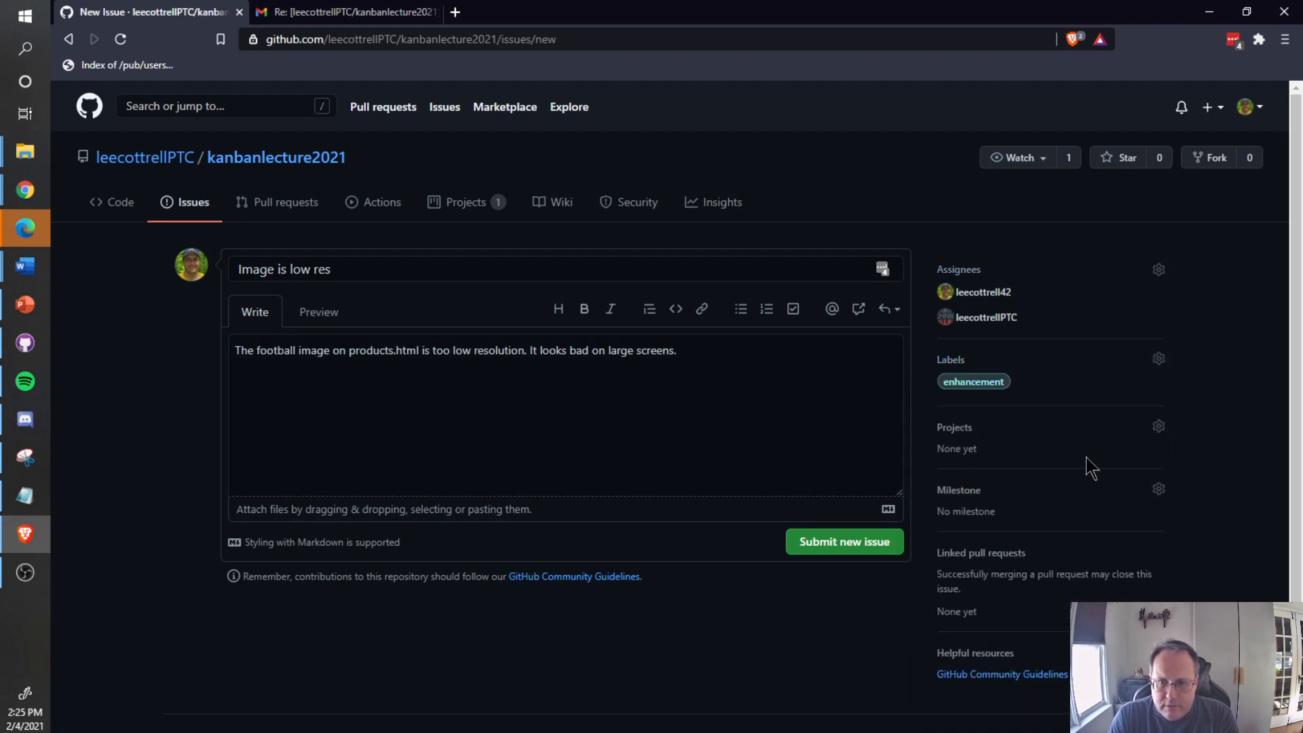
Add the low-resolution image issue to the Demonstration project and submit it.
left_click(1158, 426)
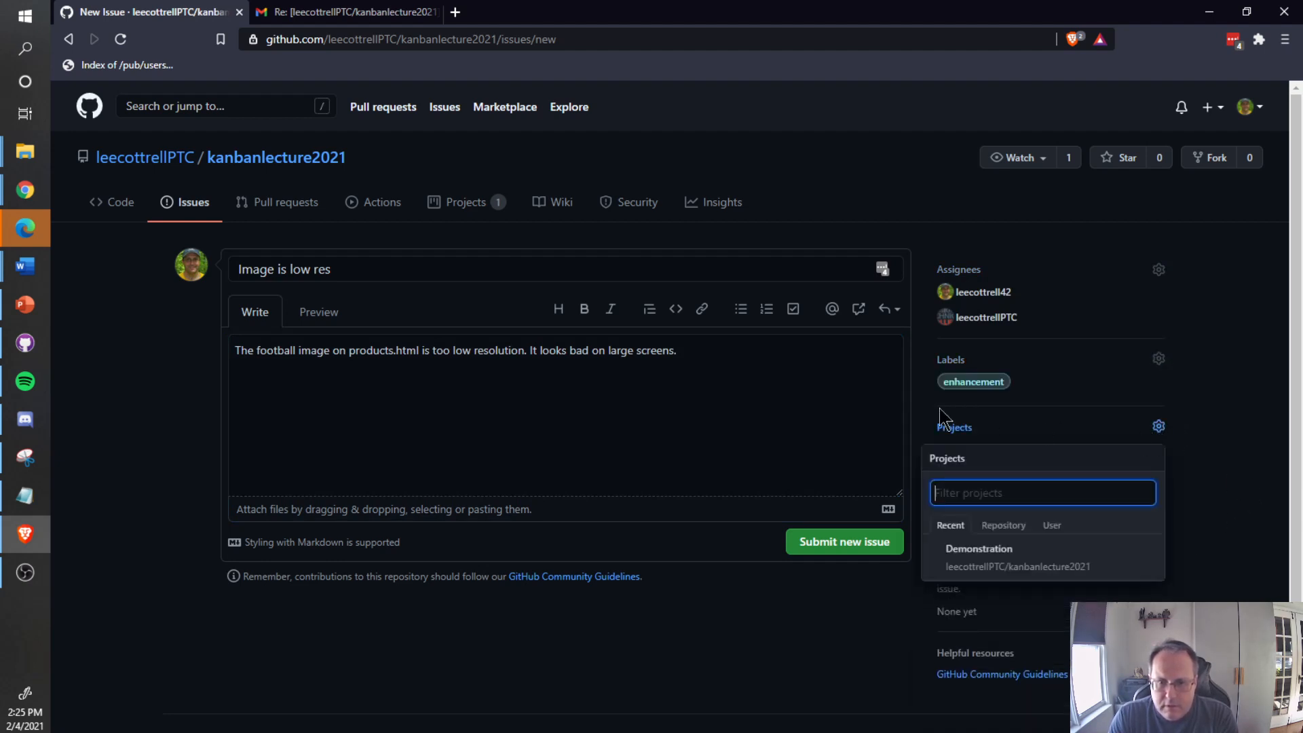
left_click(979, 552)
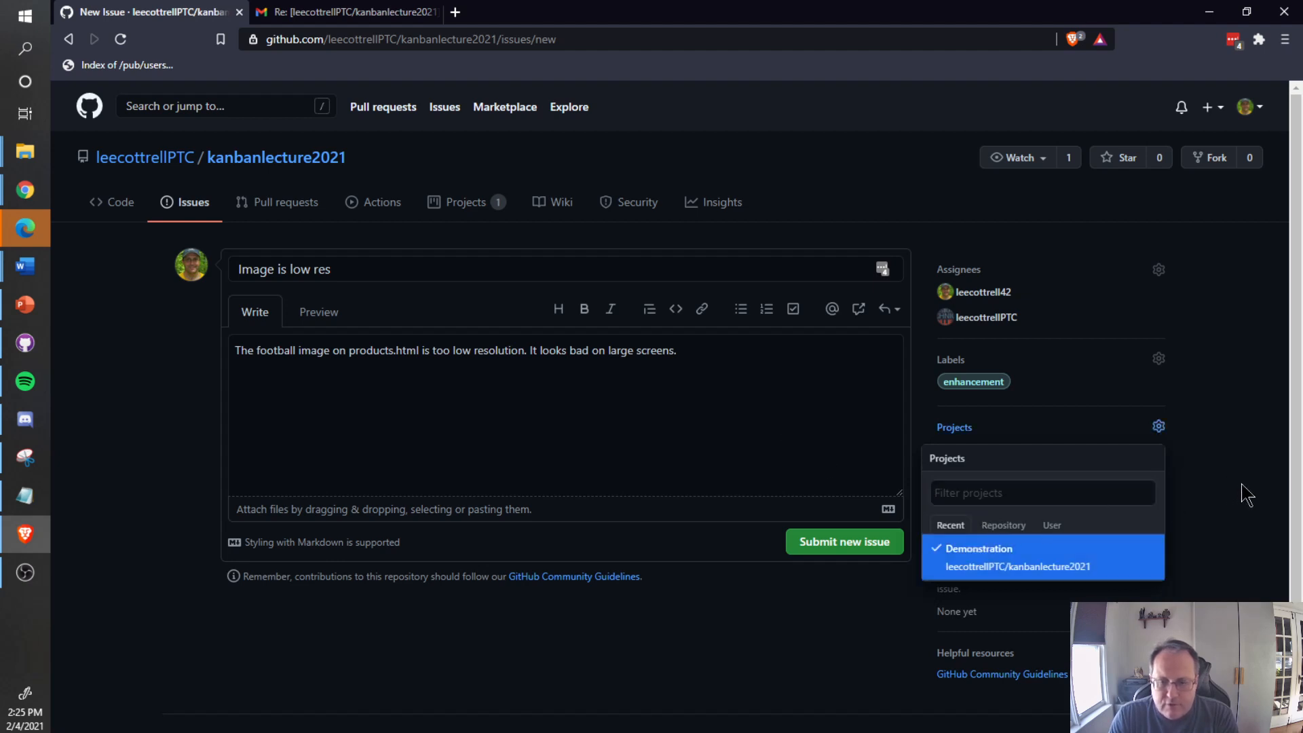
left_click(1211, 526)
scroll(1241, 529, "down", 1)
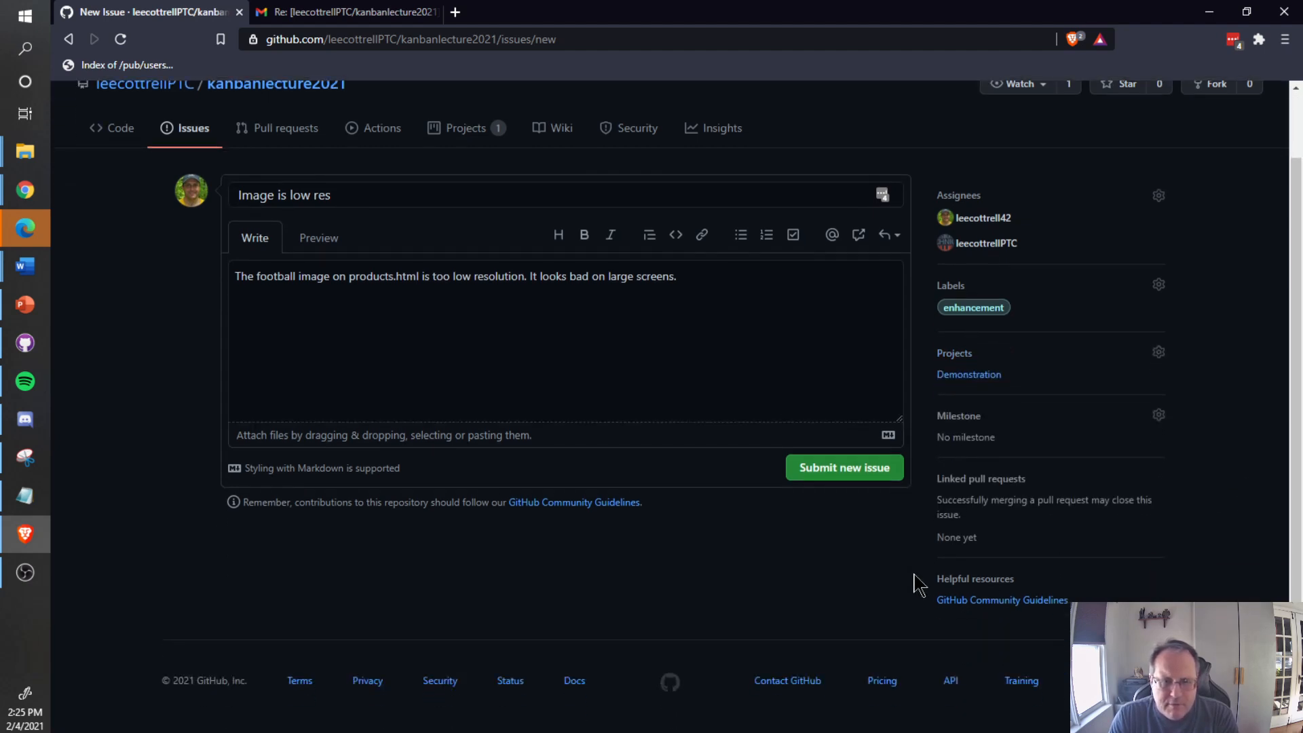
left_click(824, 470)
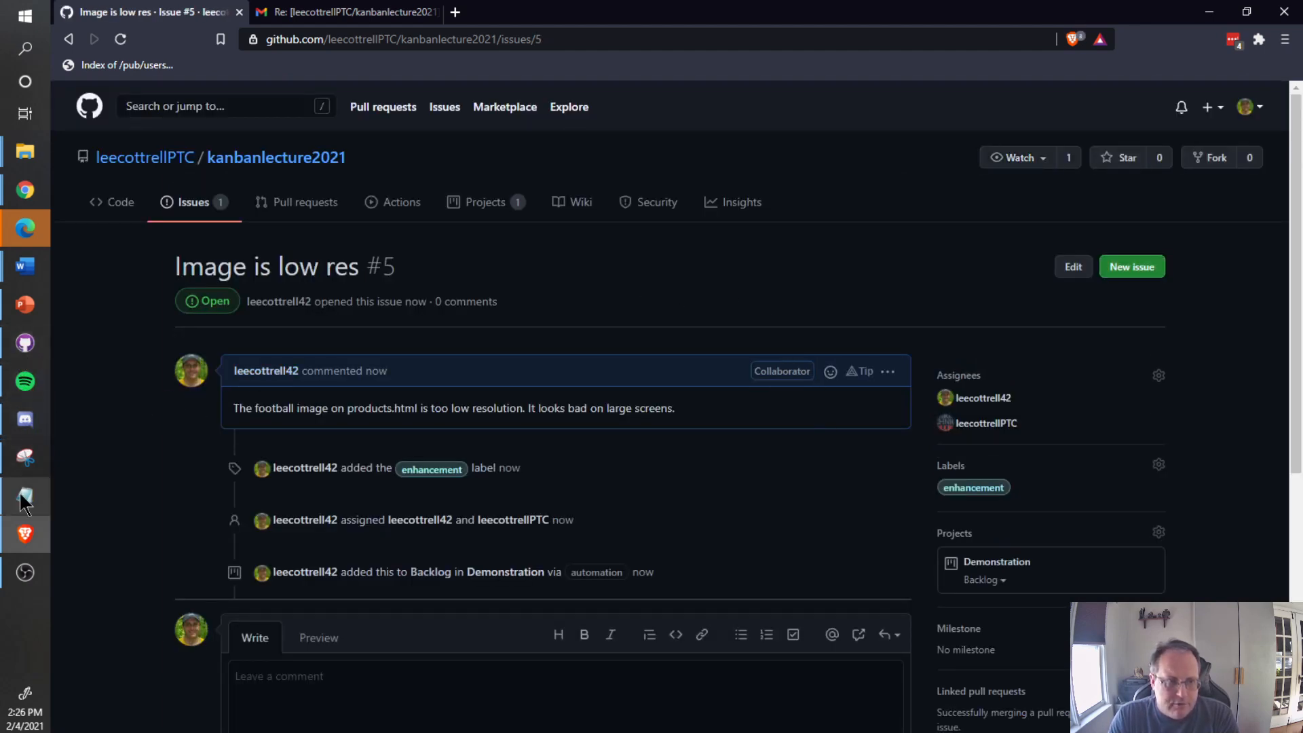
Switch to Chrome to check the new issue in the Demonstration board's Backlog column.
mouse_move(25, 192)
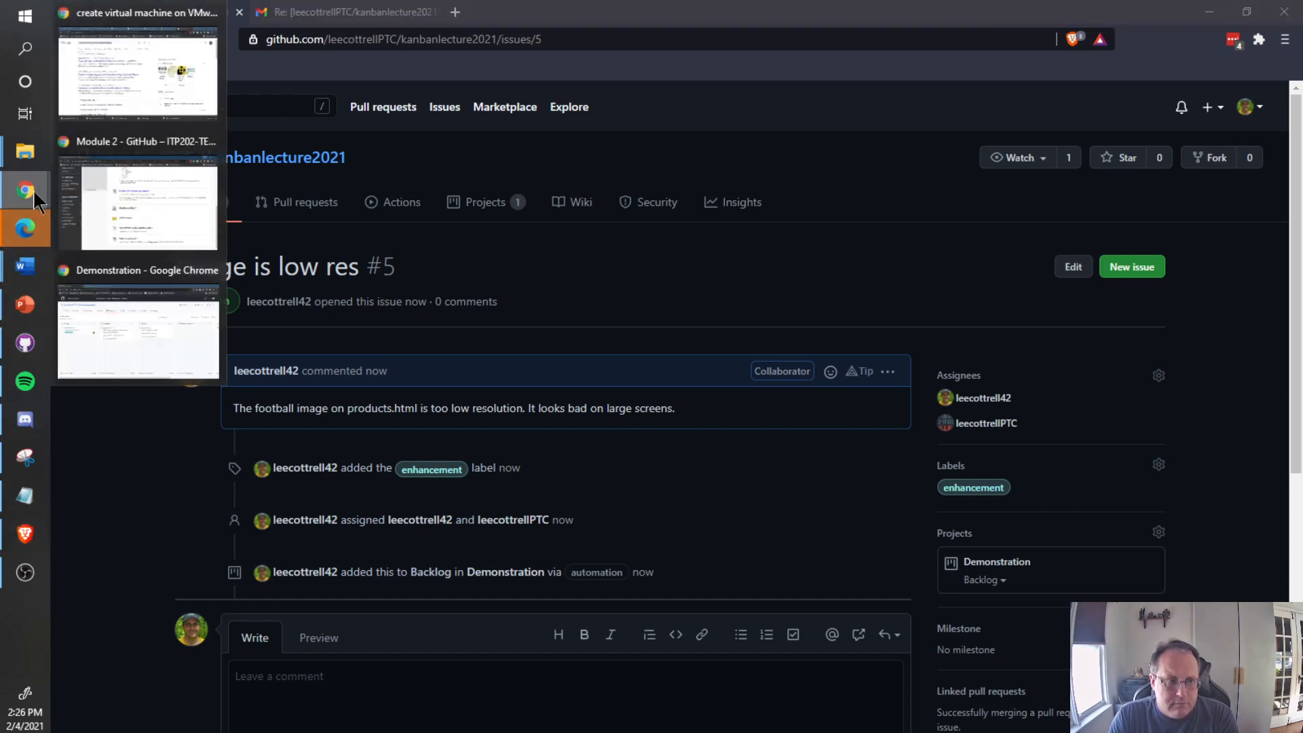
left_click(128, 329)
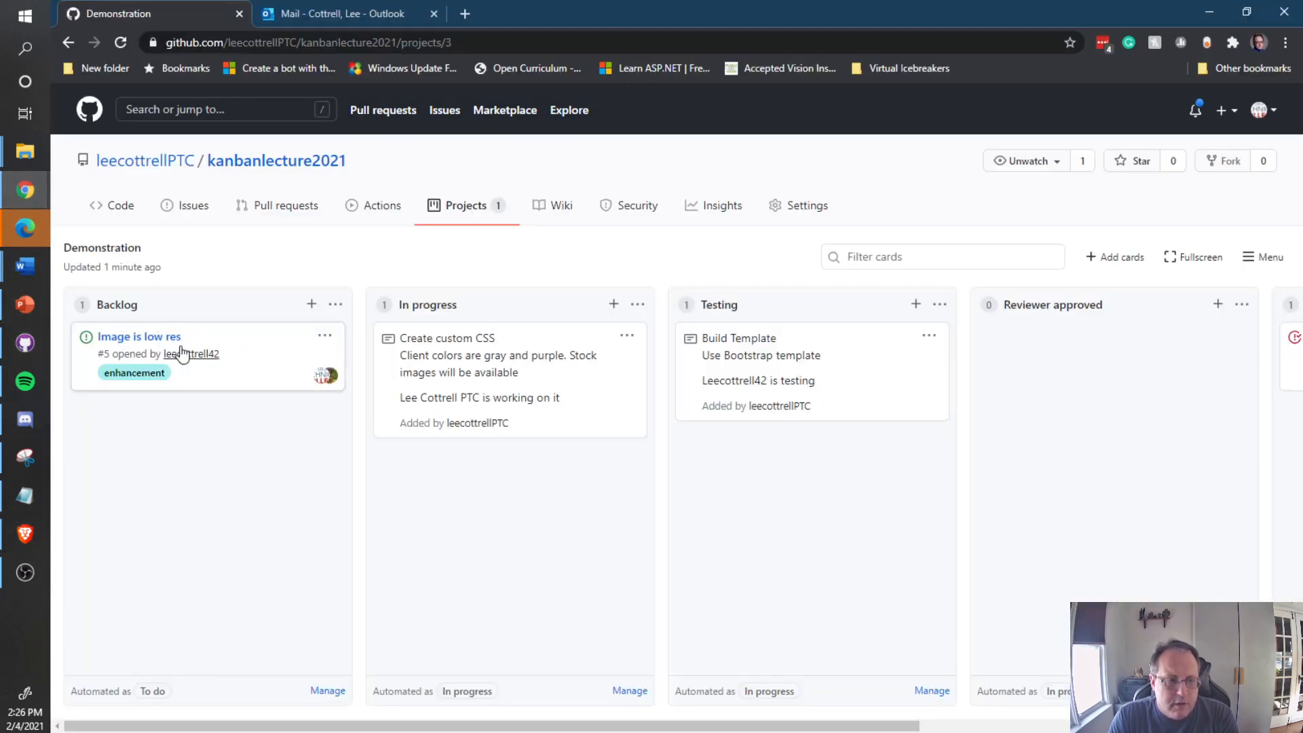